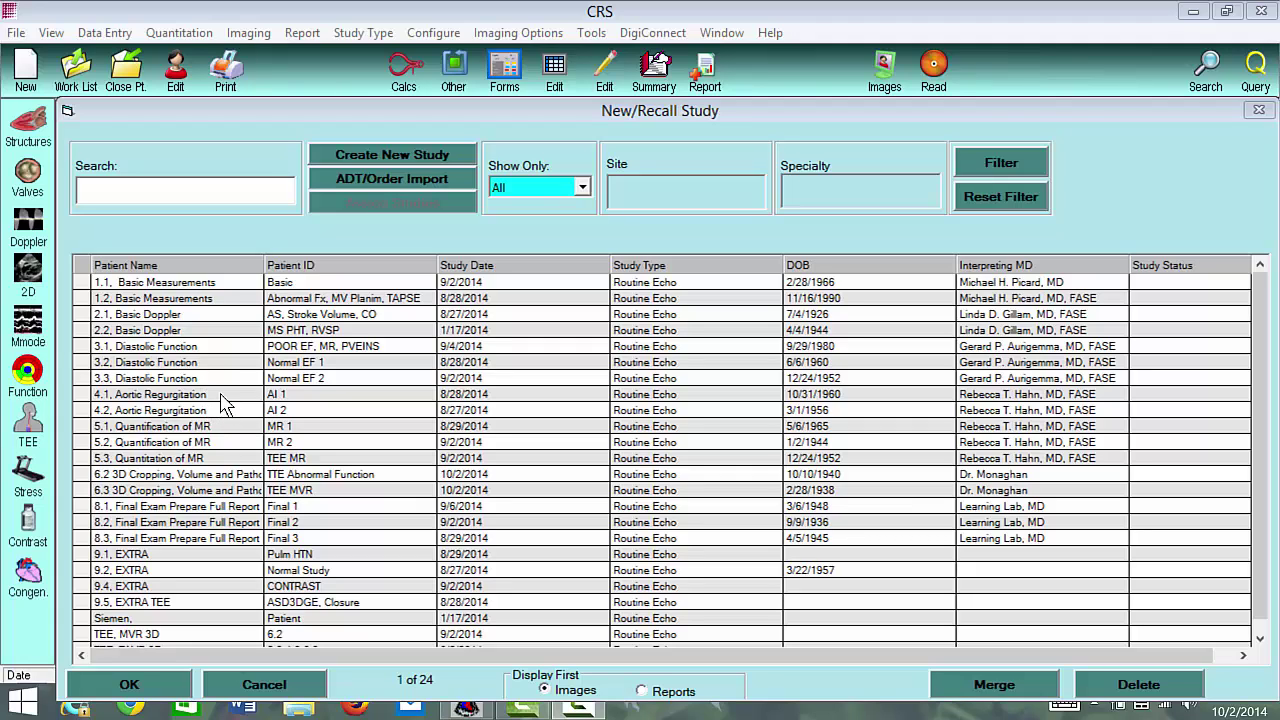
Open the 4.1 Aortic Regurgitation study with patient ID AI 1 and stop the View 1 clip's playback.
double_click(150, 274)
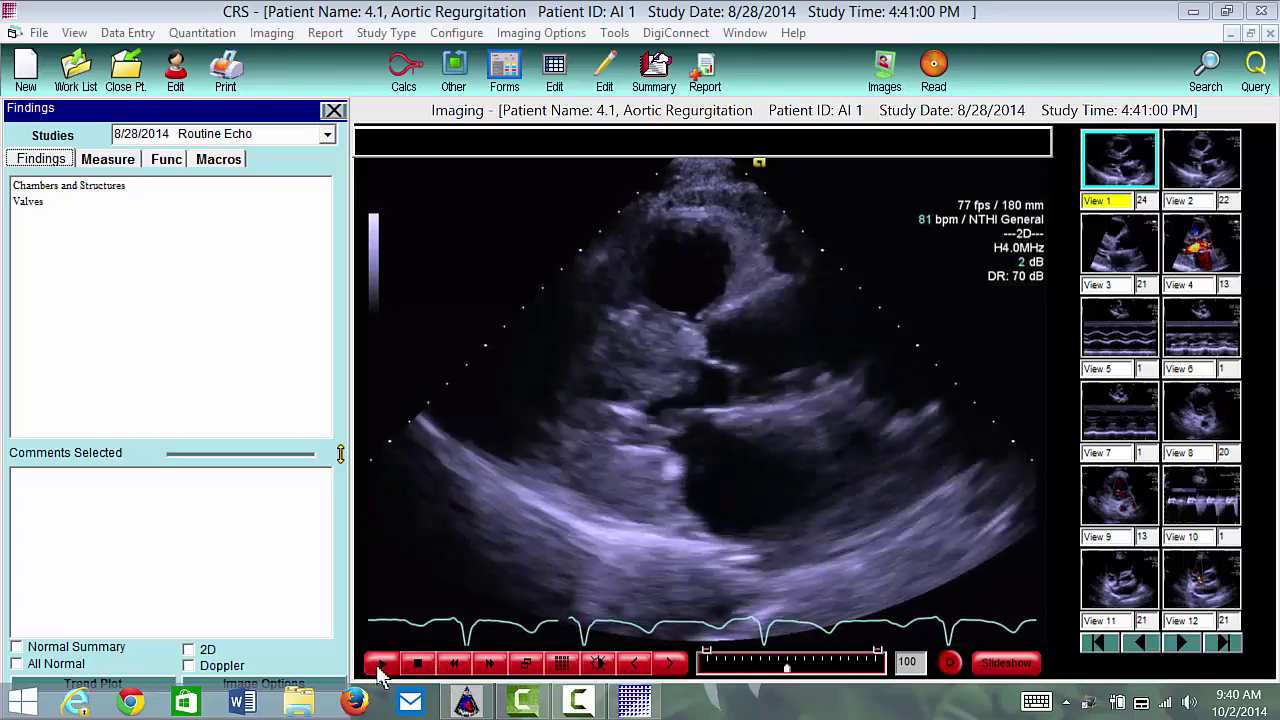
click(416, 665)
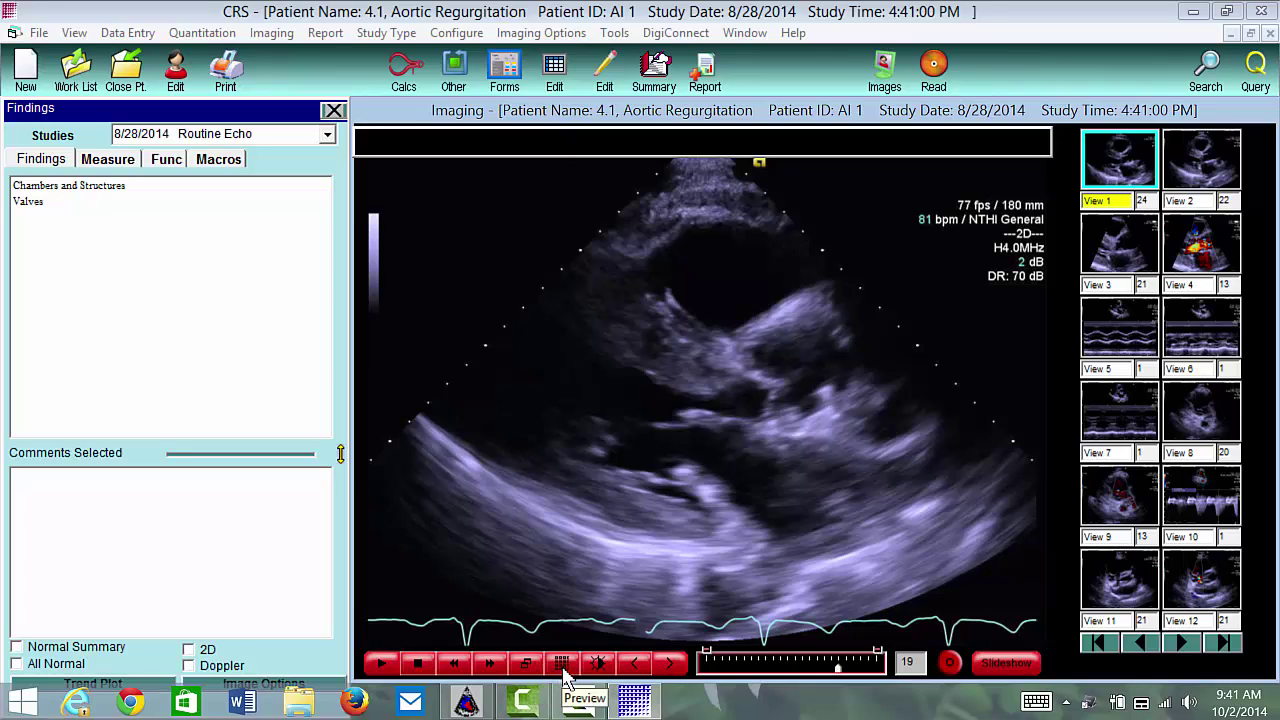
Set the View 1 image brightness to 148 and close the brightness/contrast adjustment.
click(600, 664)
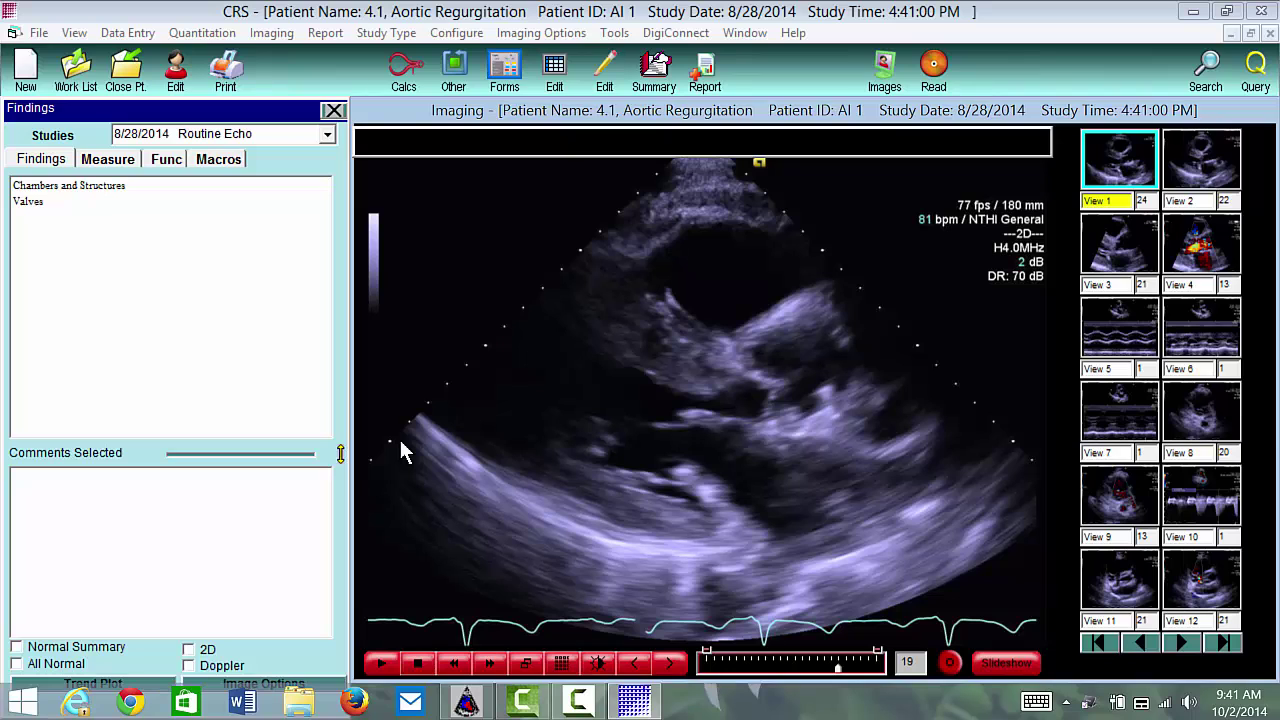
mouse_move(1226, 230)
mouse_down()
mouse_move(1230, 262)
mouse_move(1232, 212)
mouse_up()
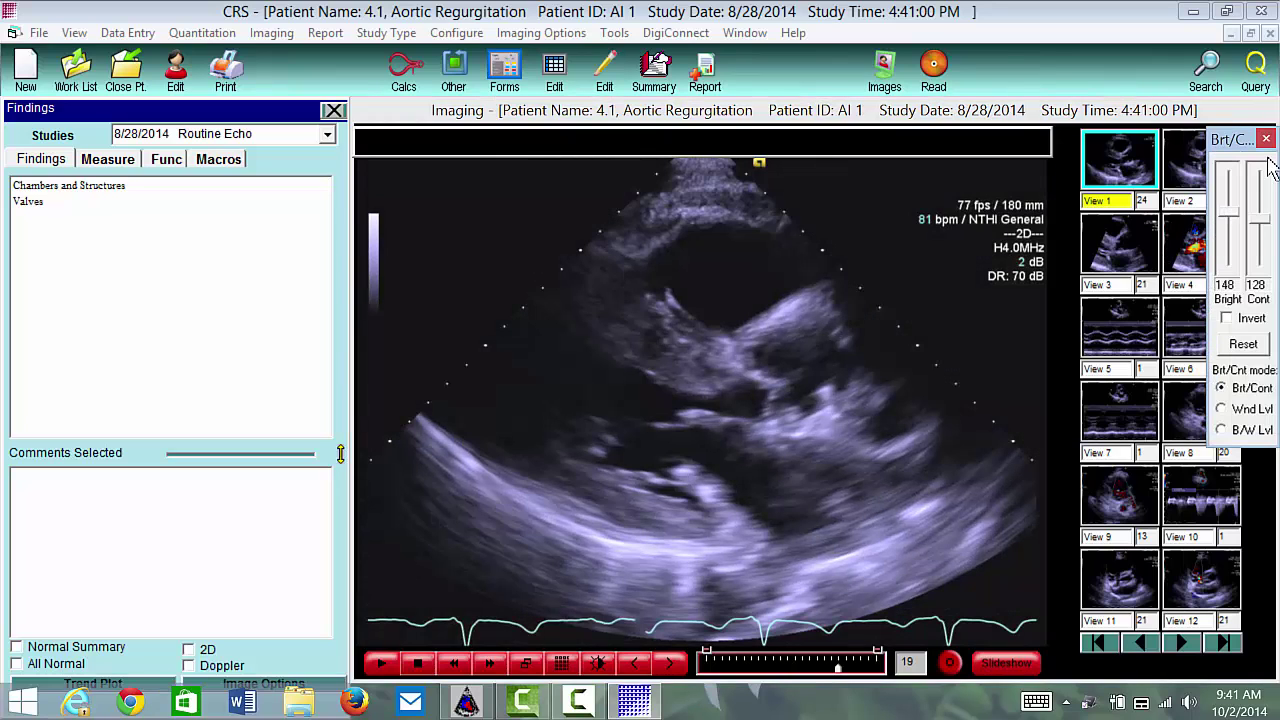
click(1266, 139)
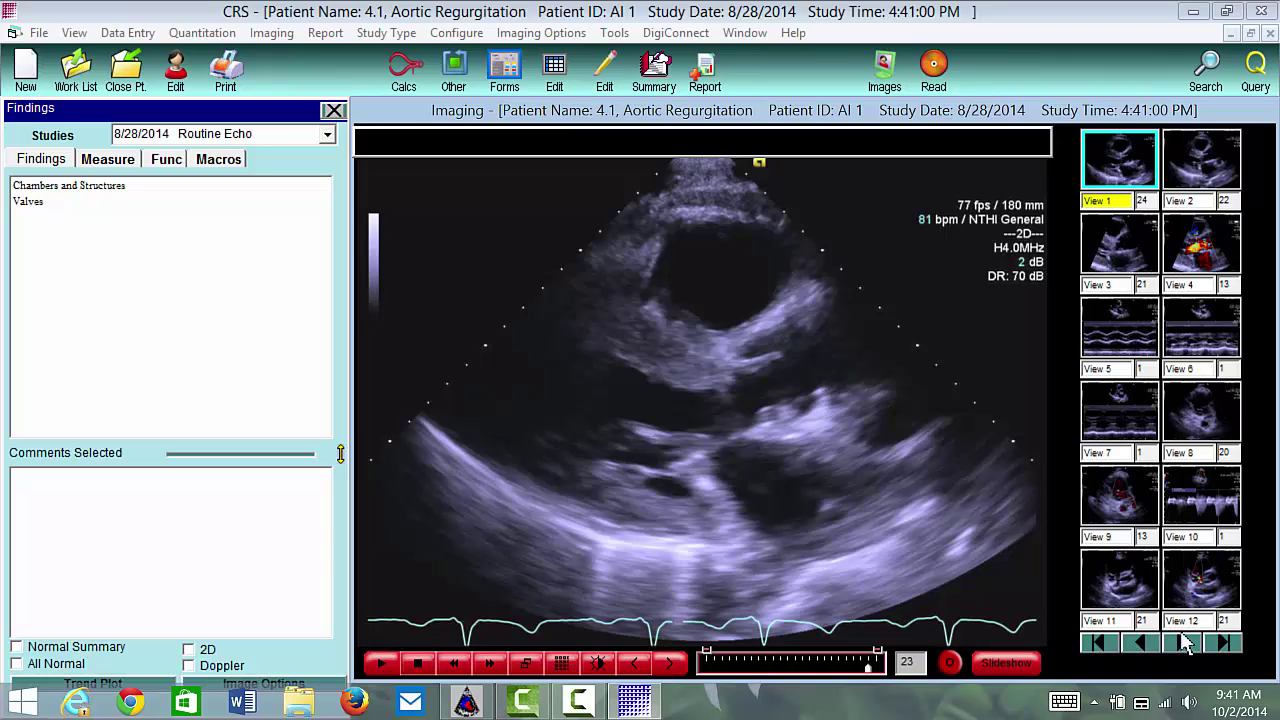
Look through the study's thumbnails and display the color Doppler clips in View 4 and View 18.
click(1180, 643)
click(1180, 643)
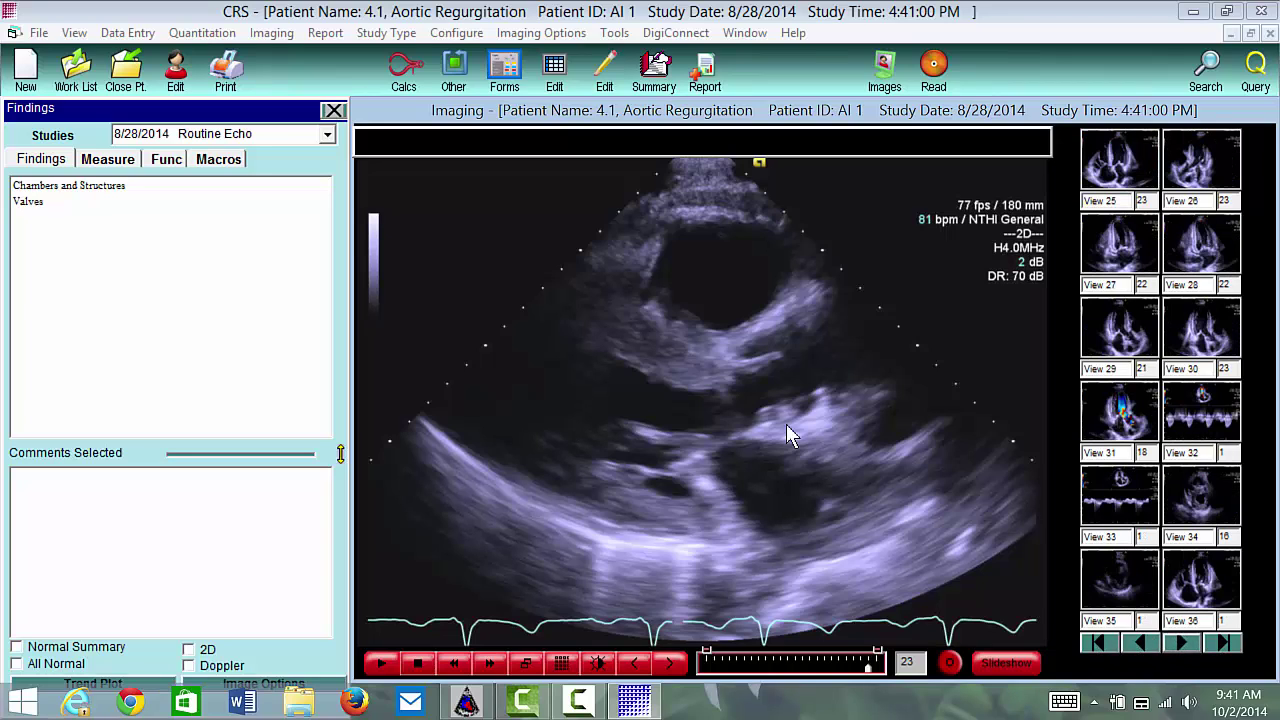
click(1150, 642)
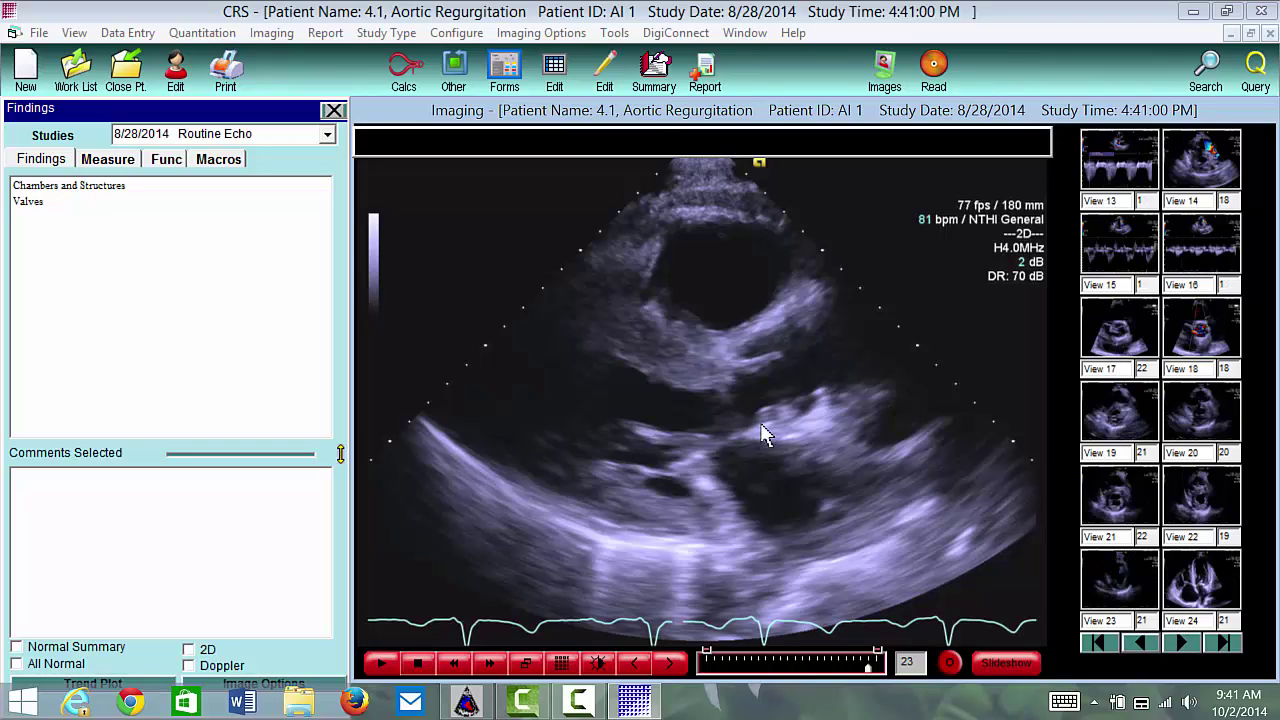
click(1205, 232)
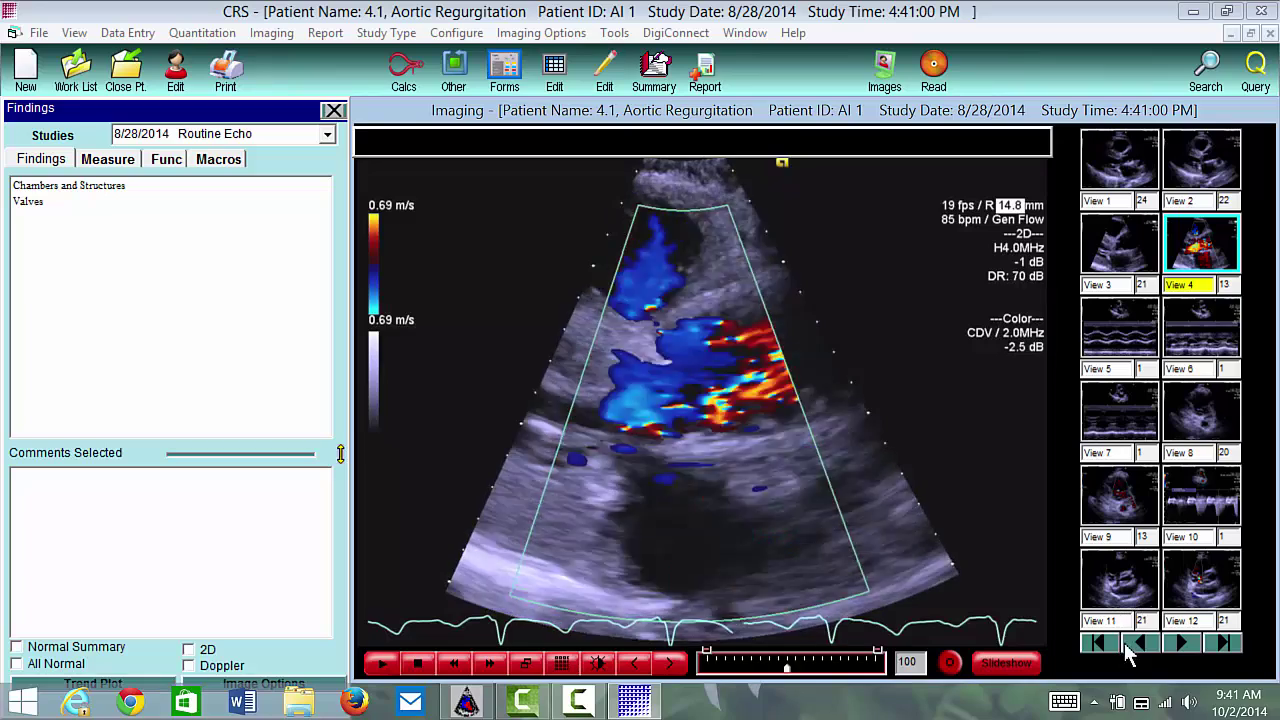
click(1181, 643)
click(1201, 327)
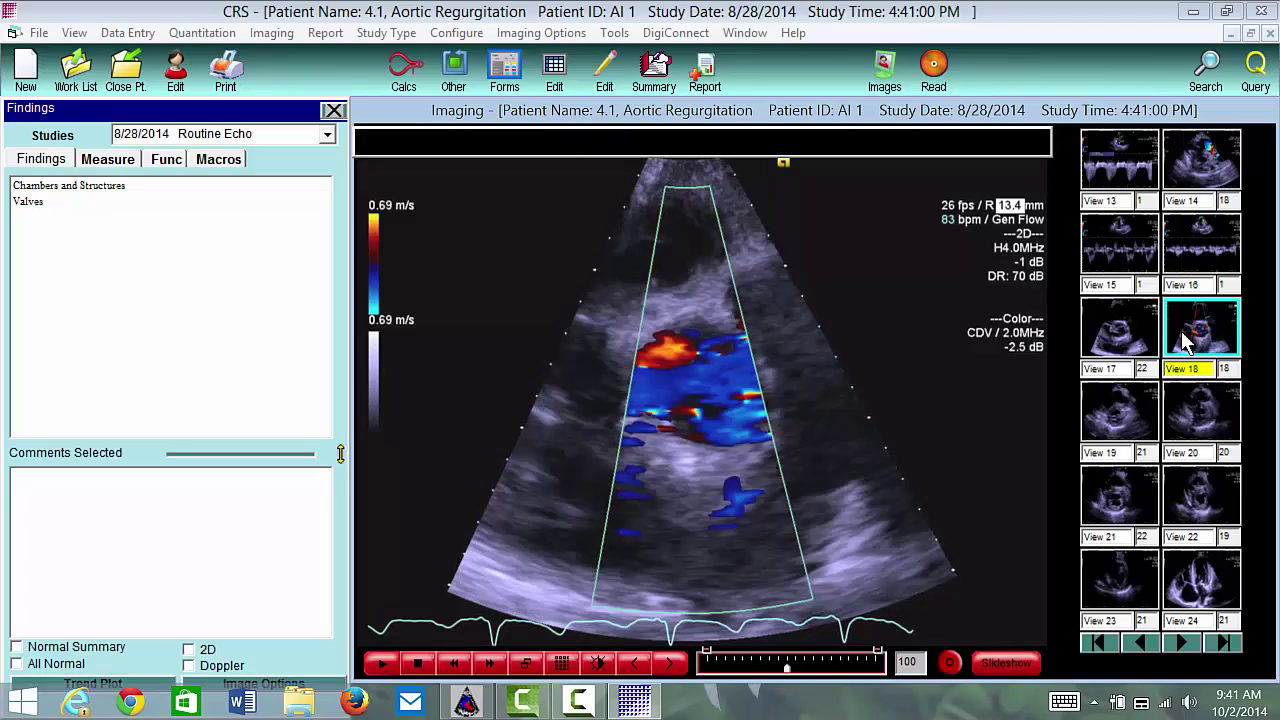
Review the color clip in View 31, the CW Doppler image in View 32 and the color clip in View 45.
click(1190, 643)
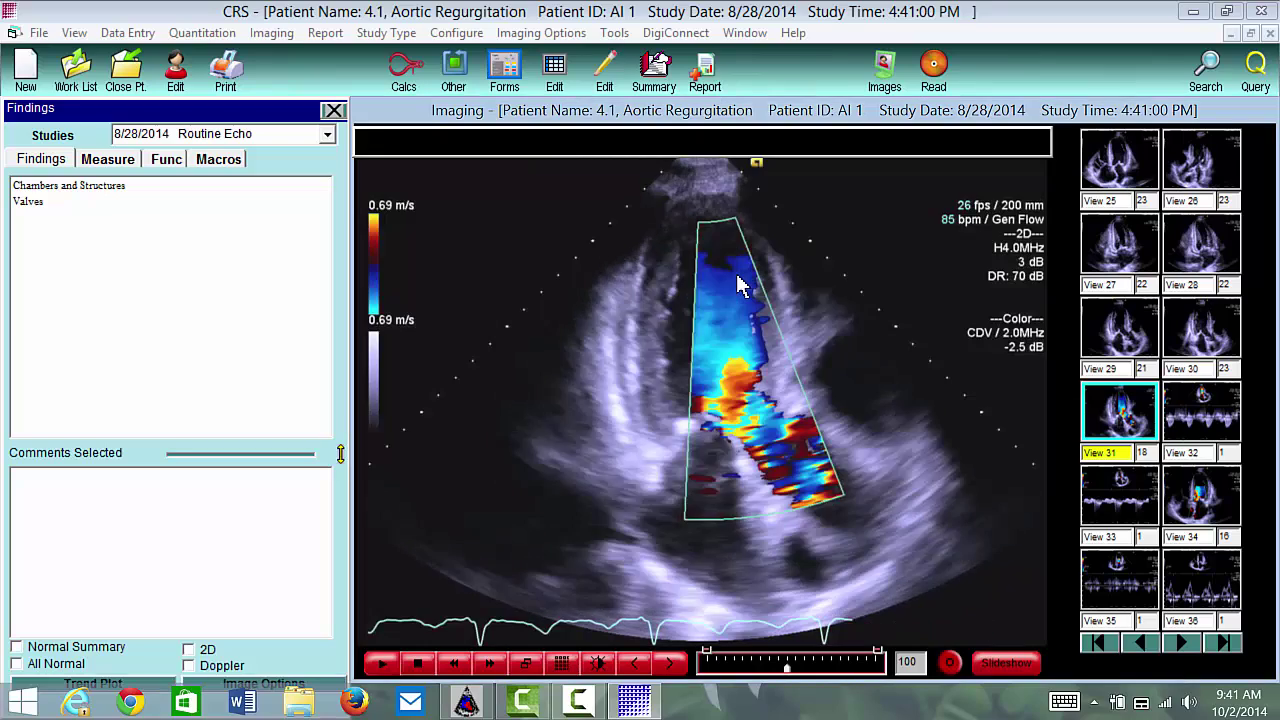
click(1200, 418)
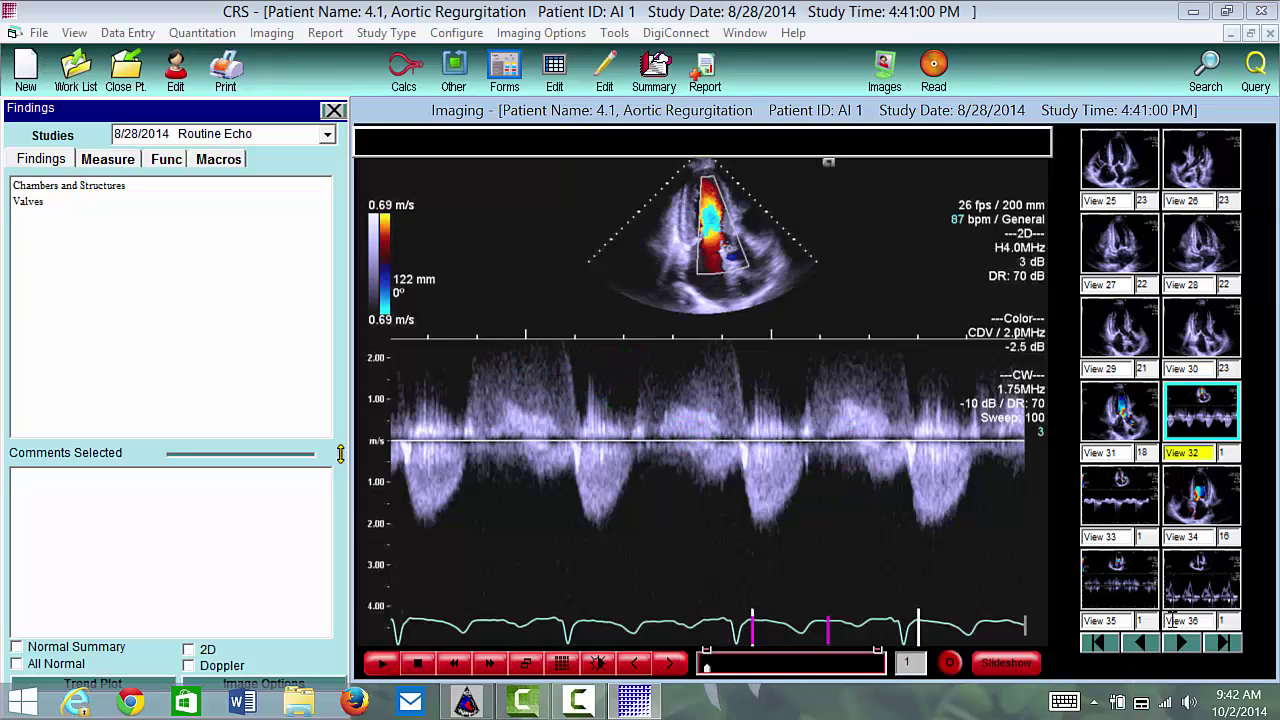
click(1186, 645)
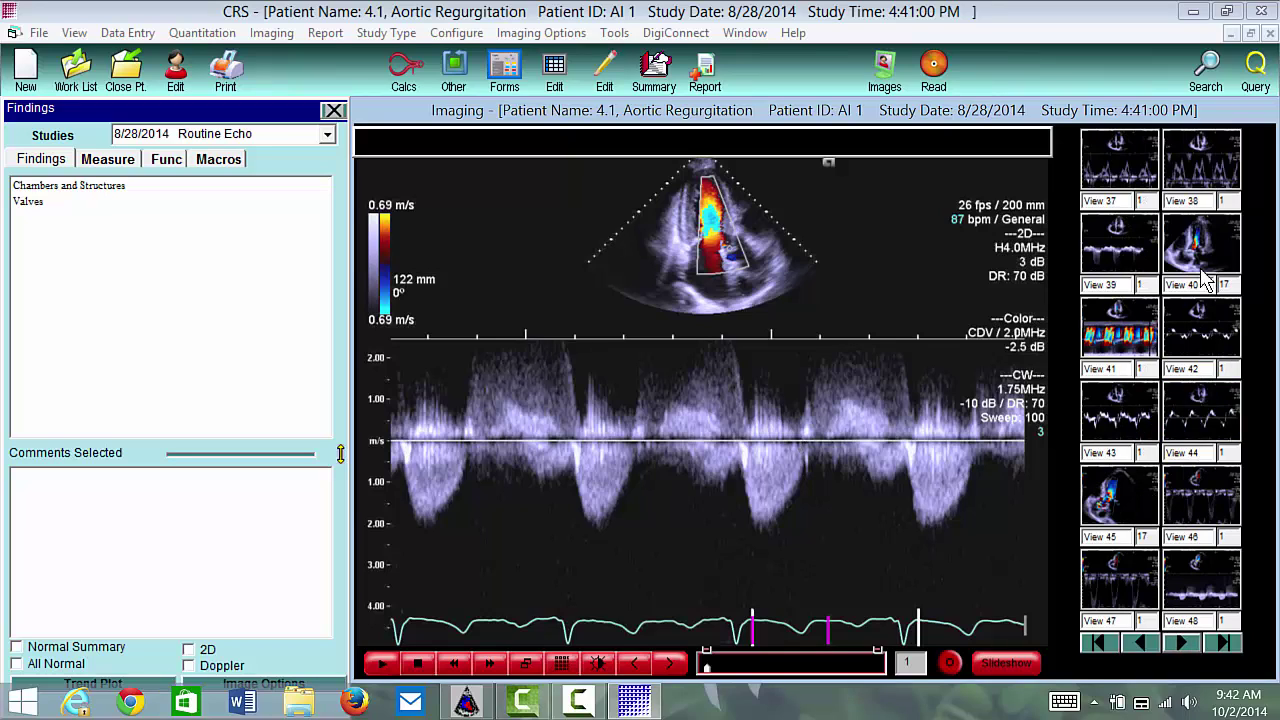
click(1135, 475)
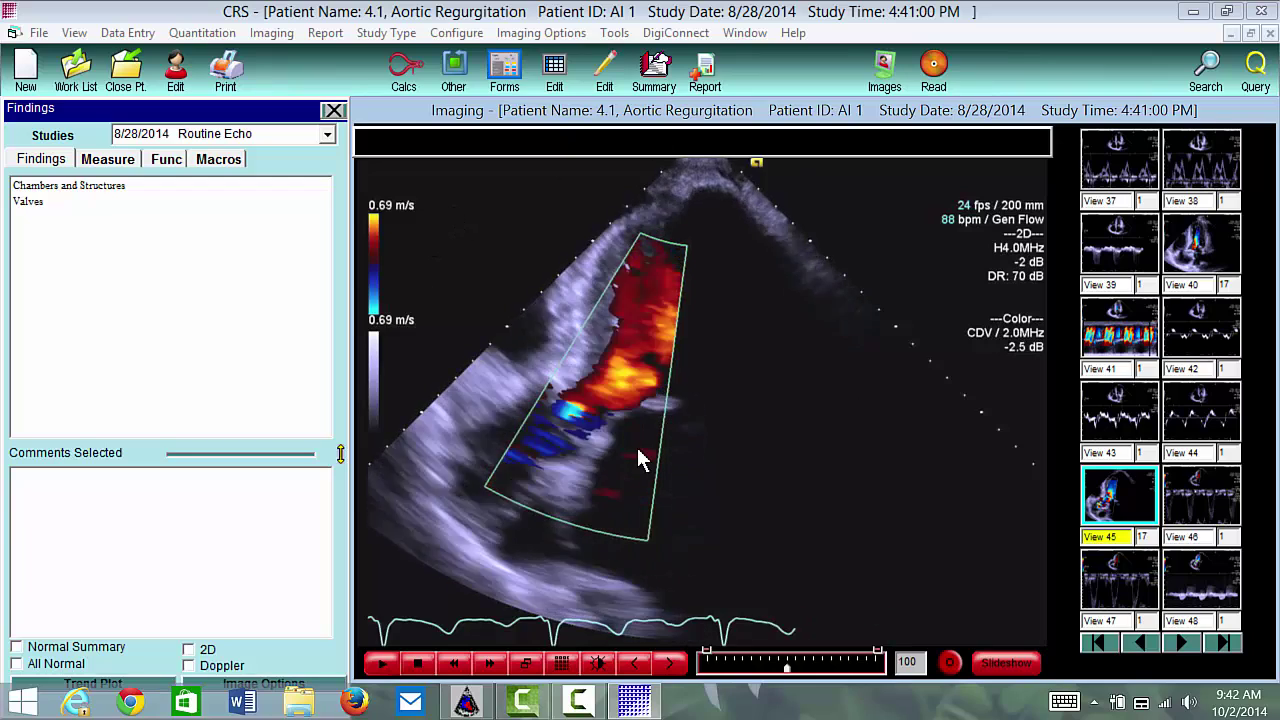
Close the current study and open the 4.2 Aortic Regurgitation study with patient ID AI 2.
click(120, 76)
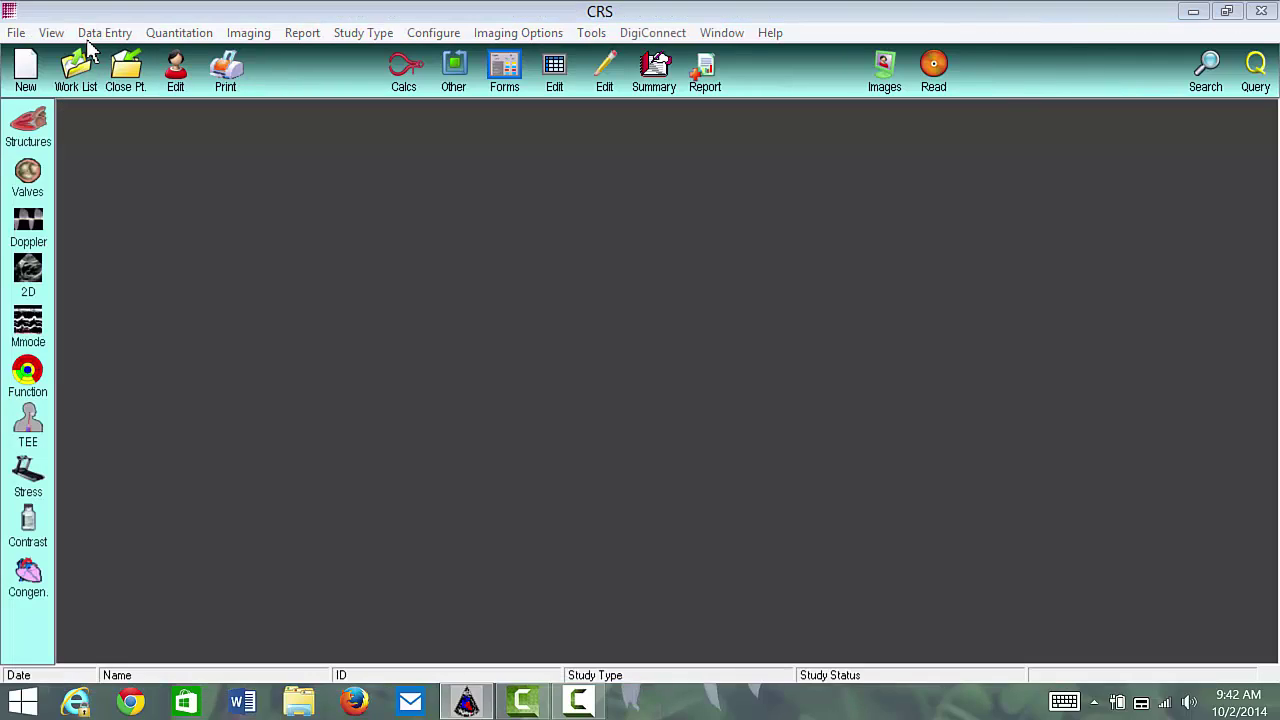
click(88, 48)
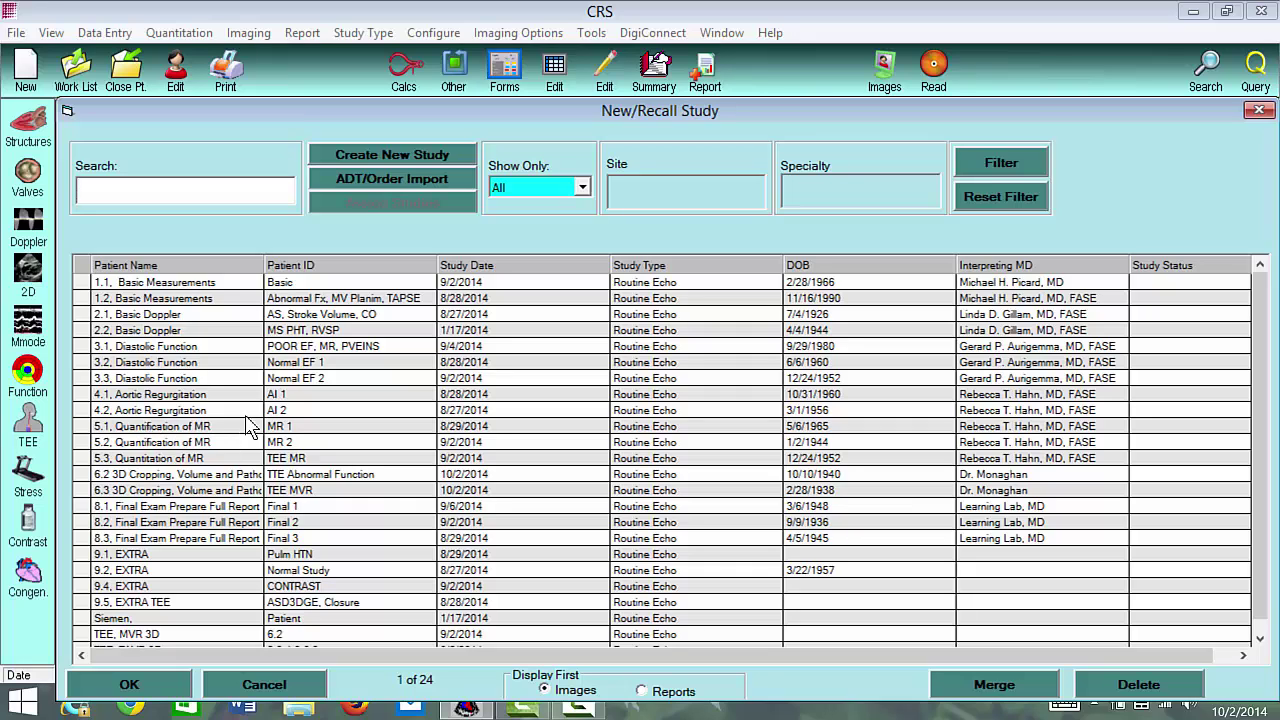
double_click(168, 280)
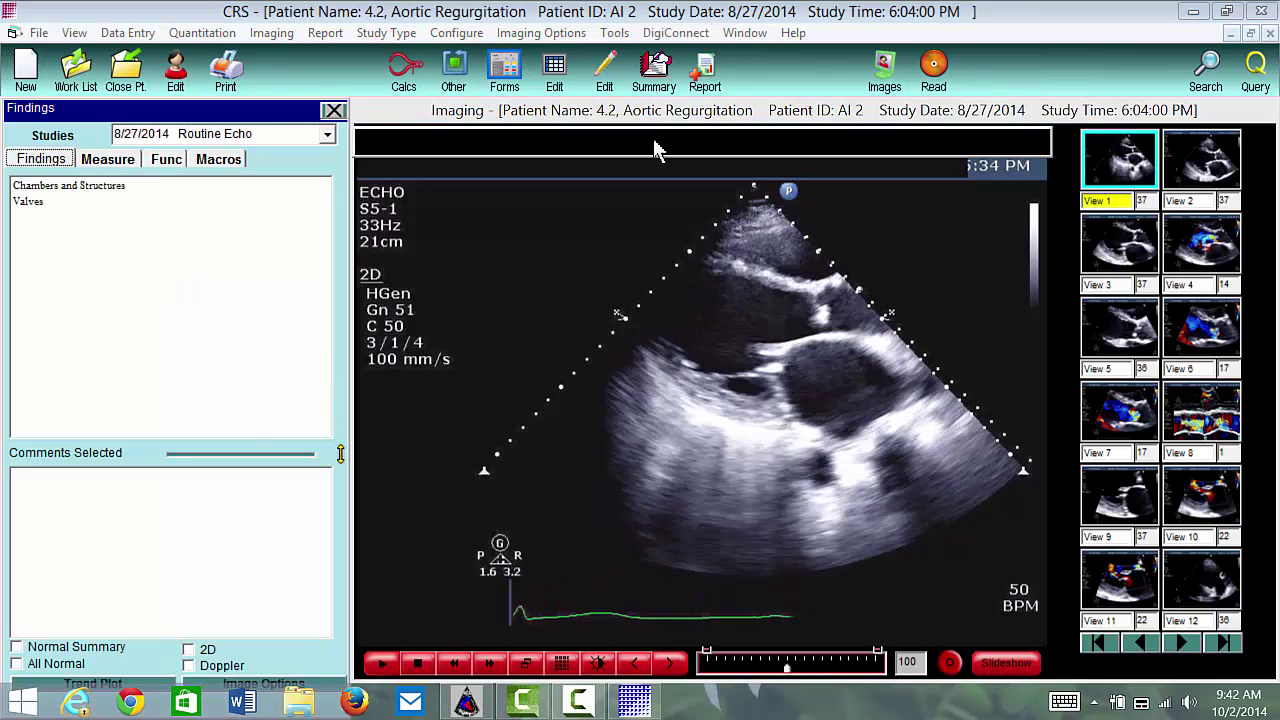
drag(752, 156, 752, 176)
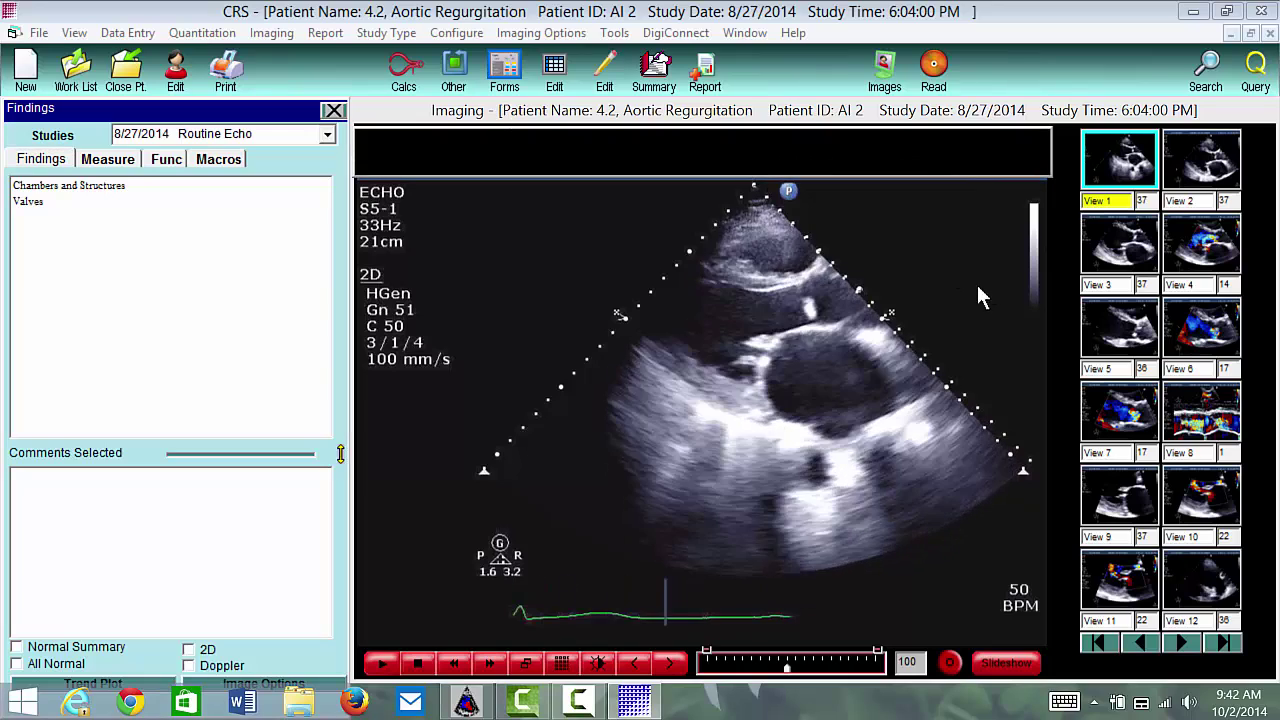
Display the color clip in View 4, and check the study's echocardiography report before returning to the images.
click(1207, 253)
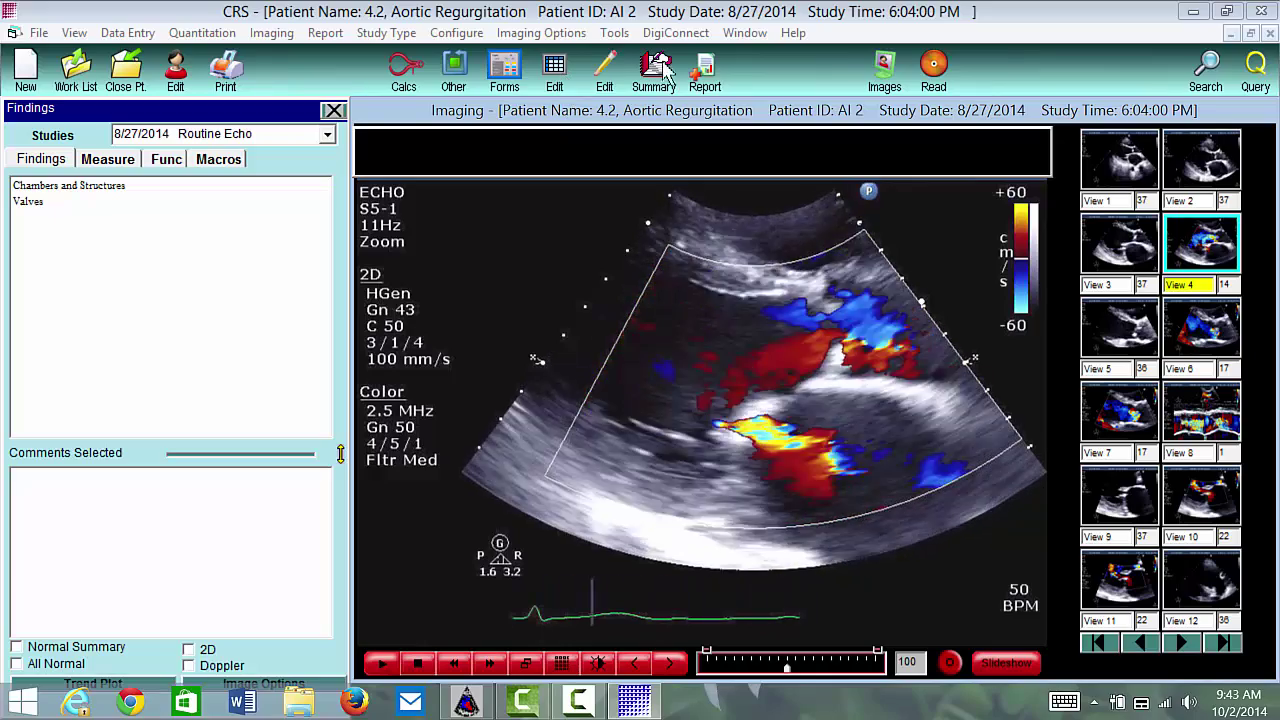
click(708, 70)
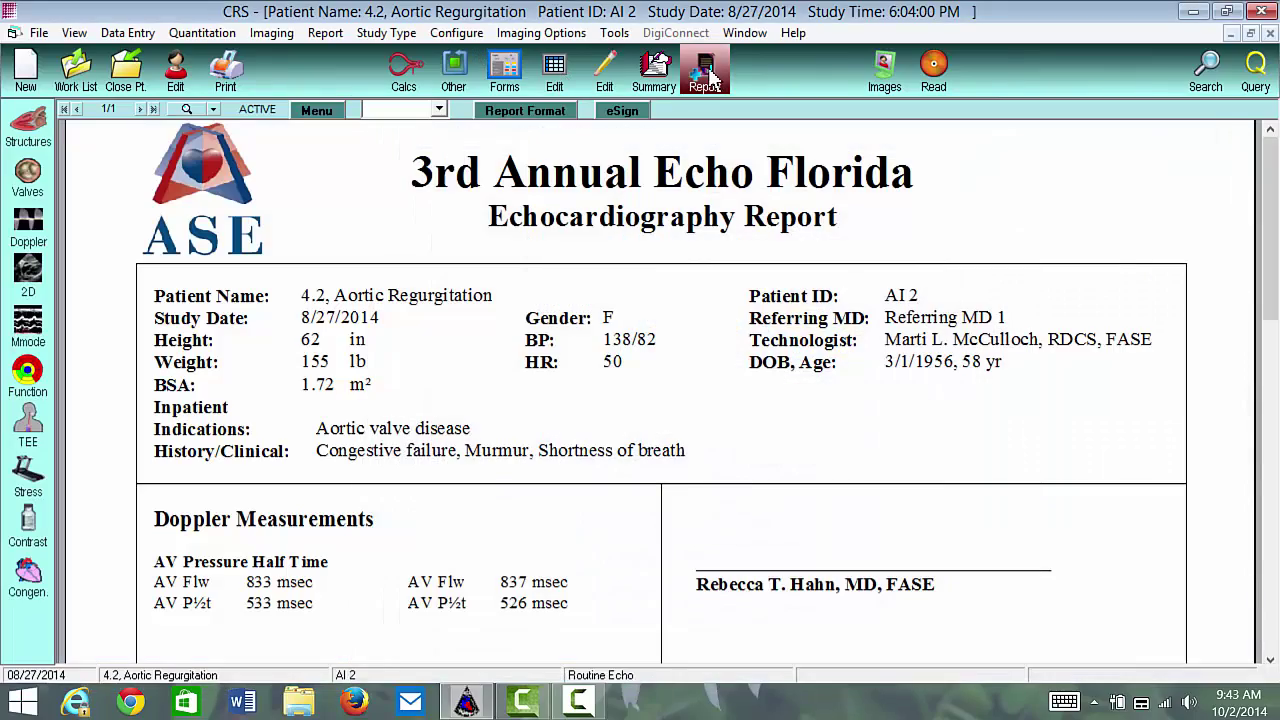
click(889, 68)
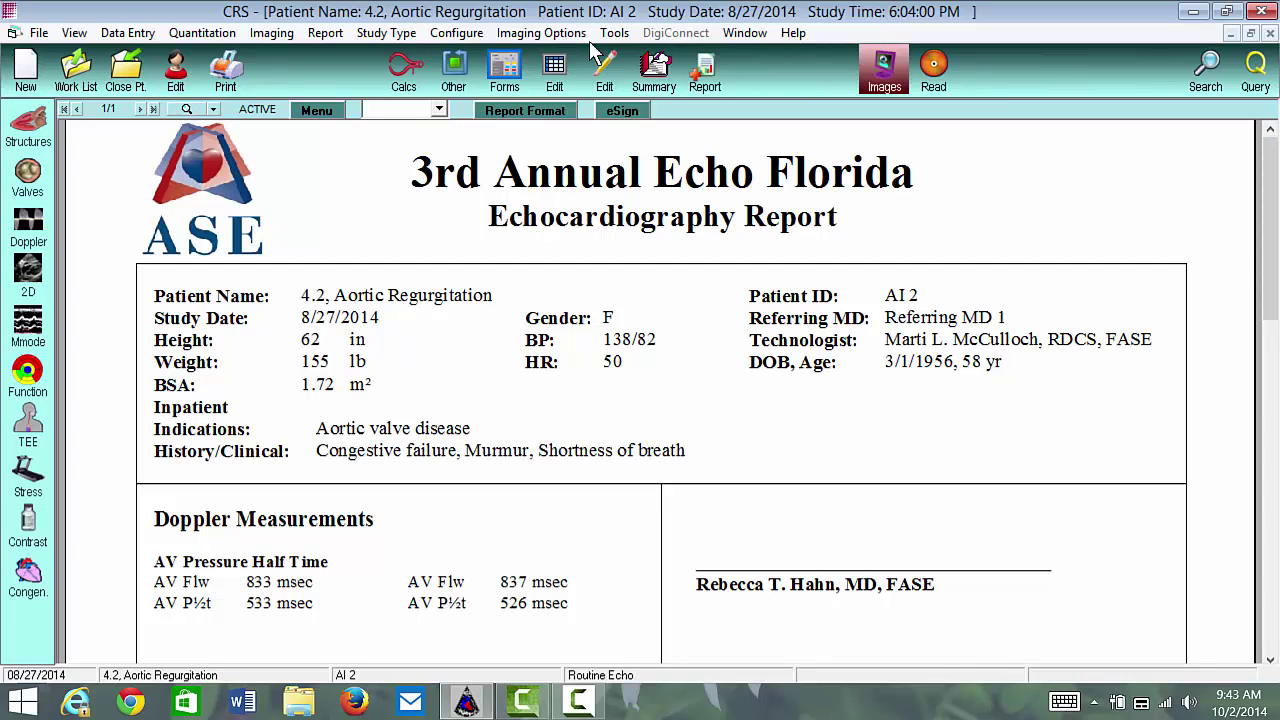
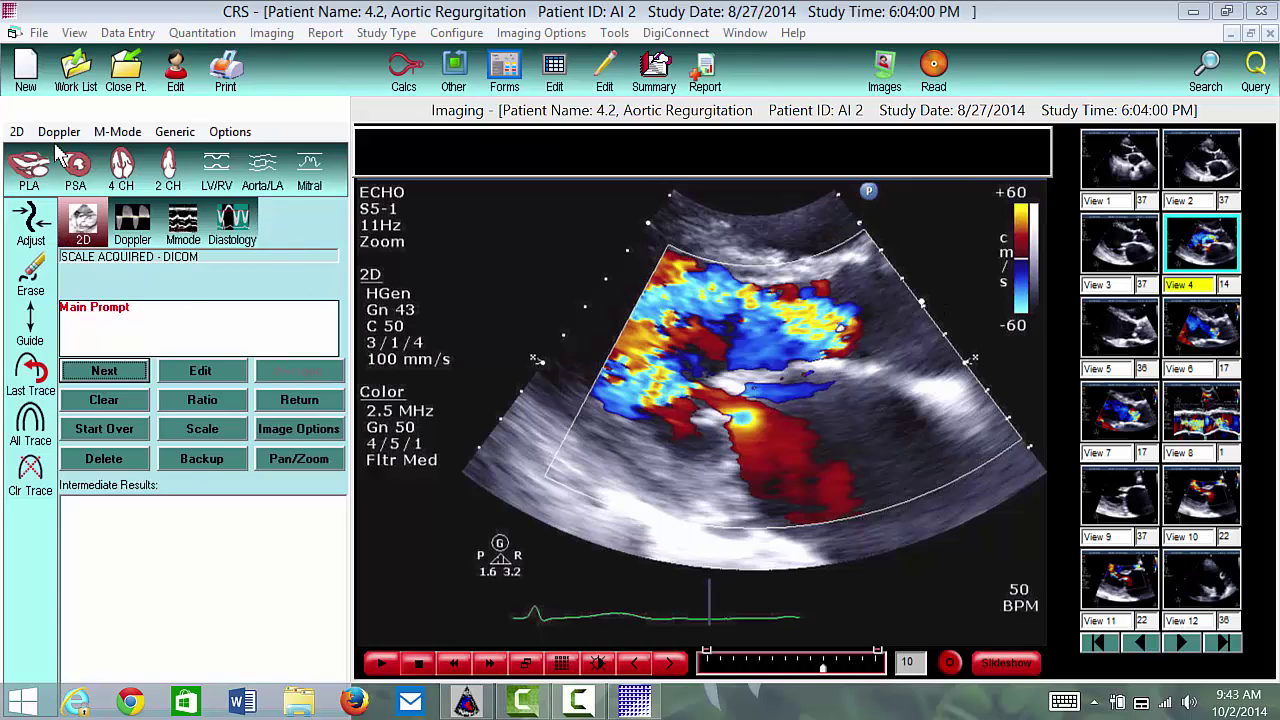
Measure the regurgitant jet's width on View 4 as a 2D dimension labelled AI, and leave the calculations.
click(97, 227)
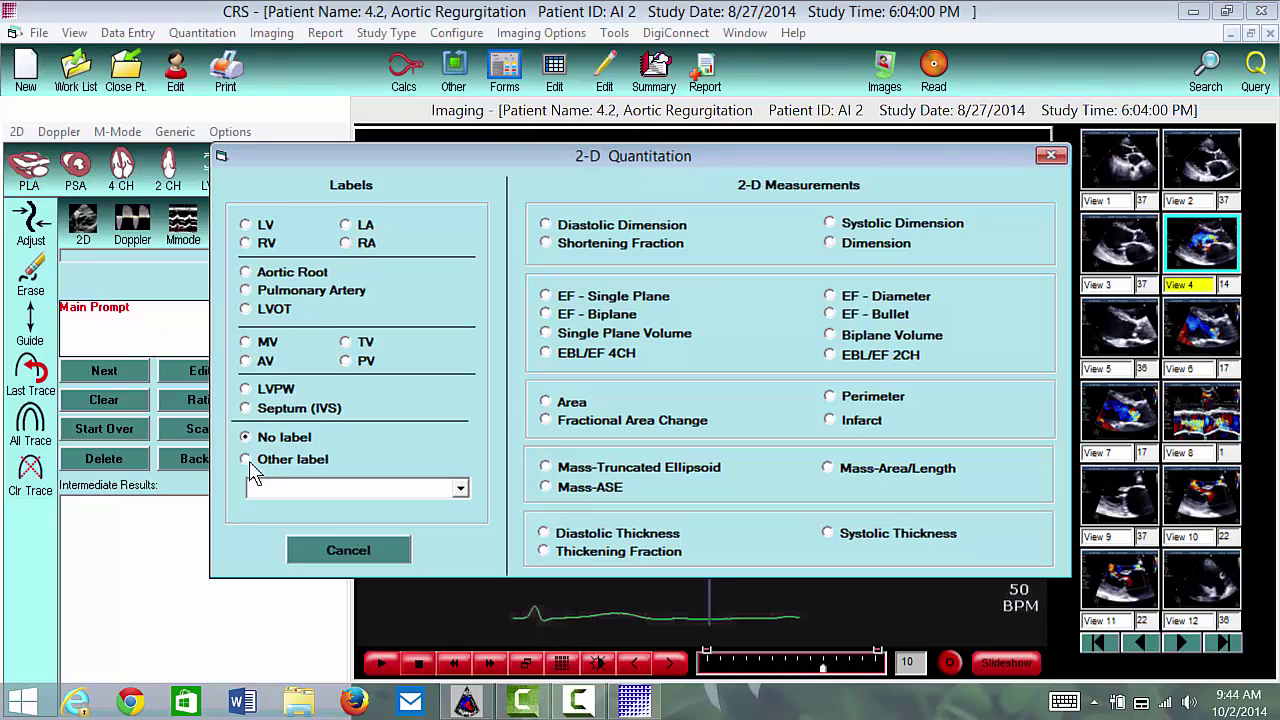
click(285, 489)
key(Return)
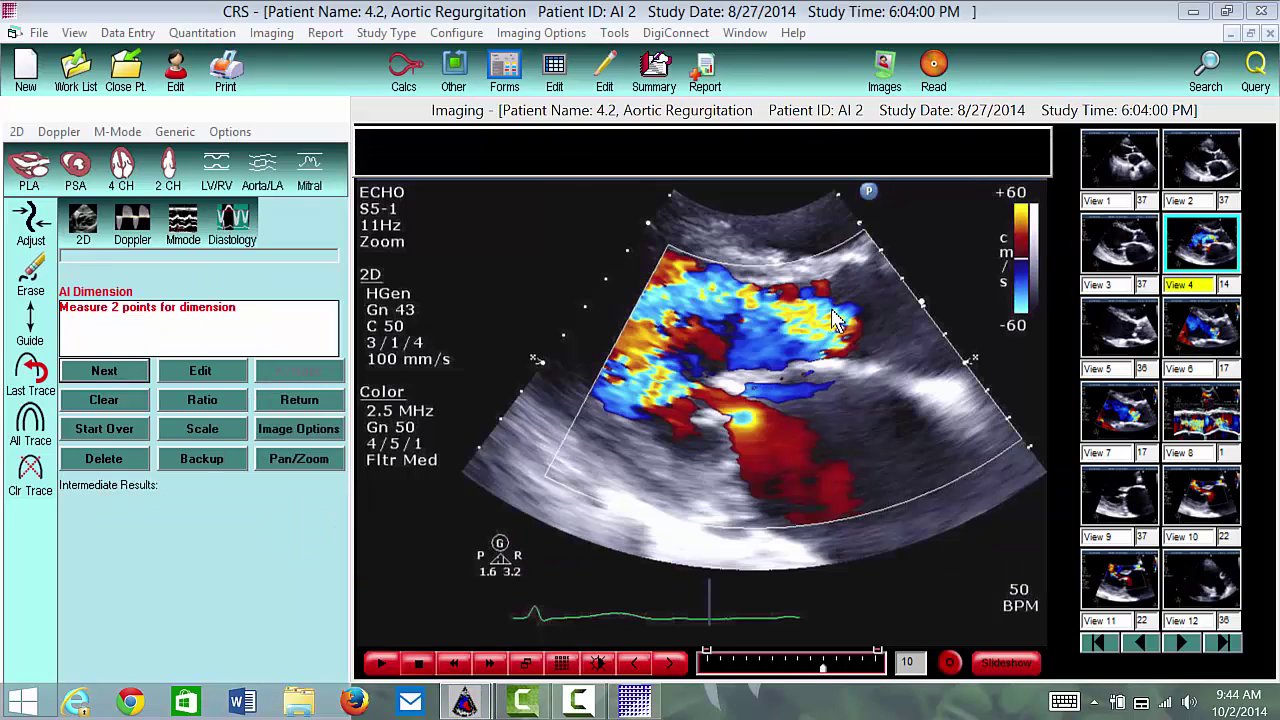
click(825, 360)
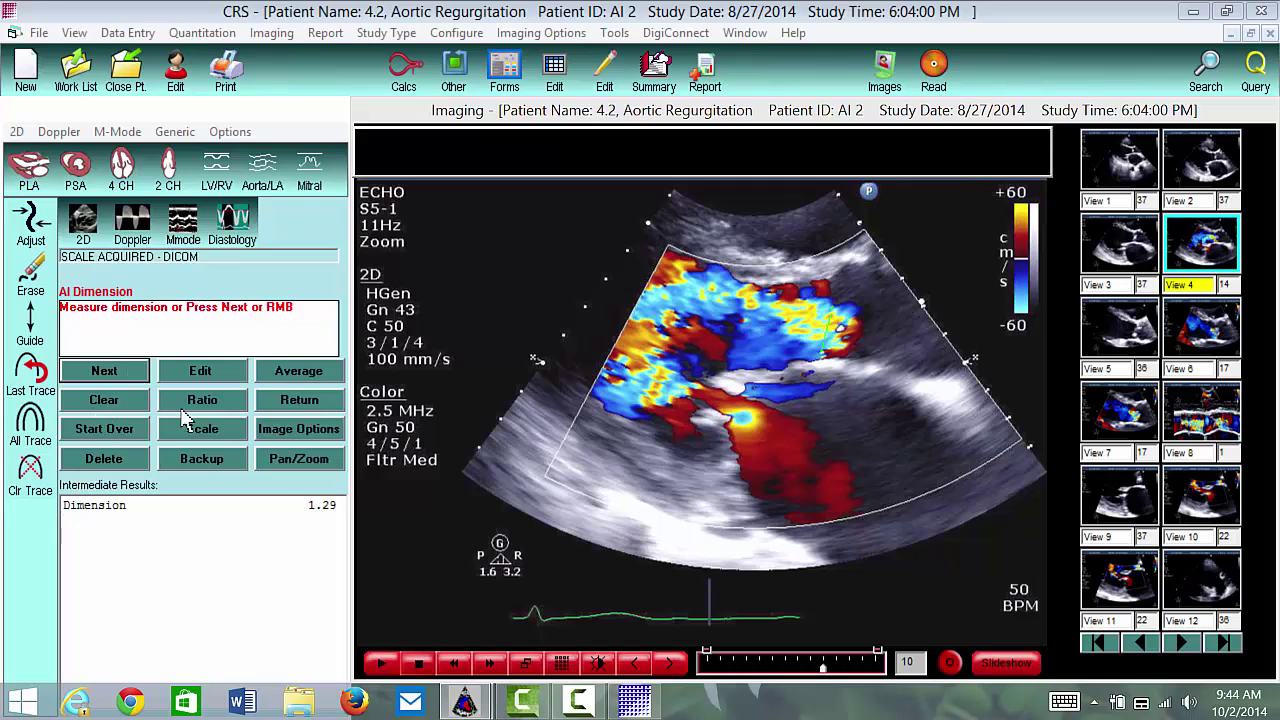
click(318, 402)
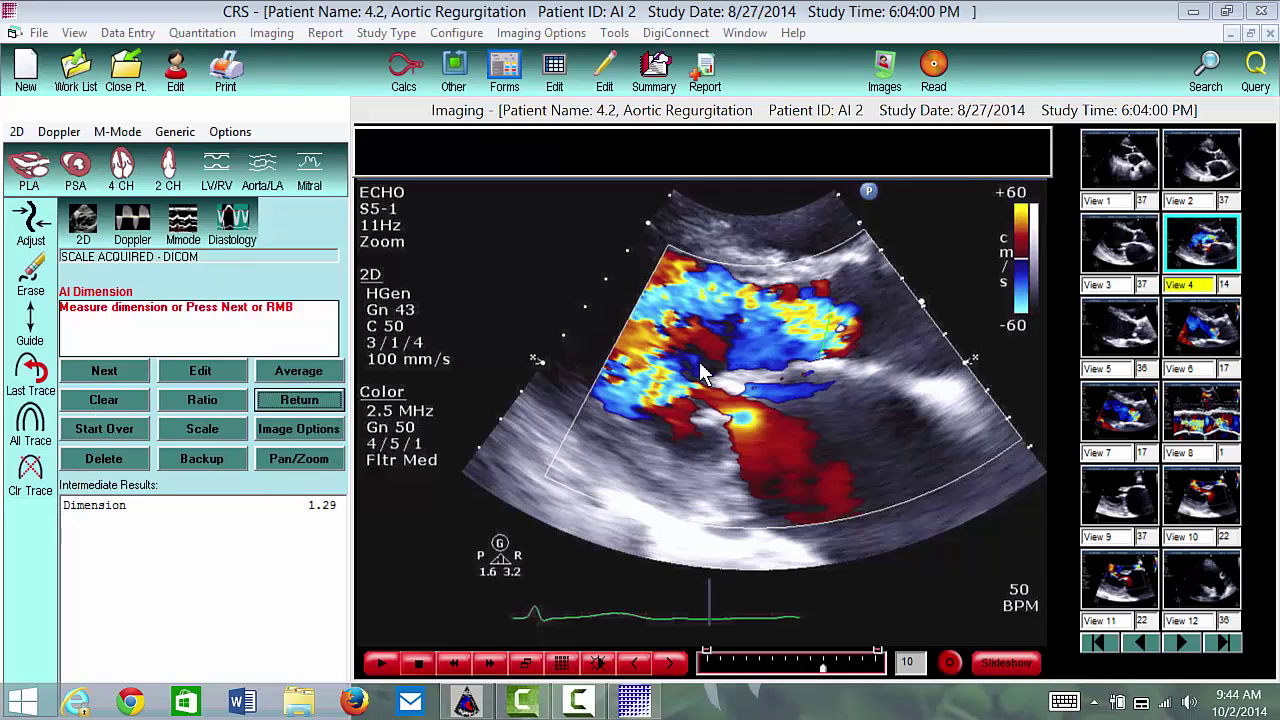
Measure the regurgitant jet's width on View 4 again using Quick Calcs.
right_click(586, 290)
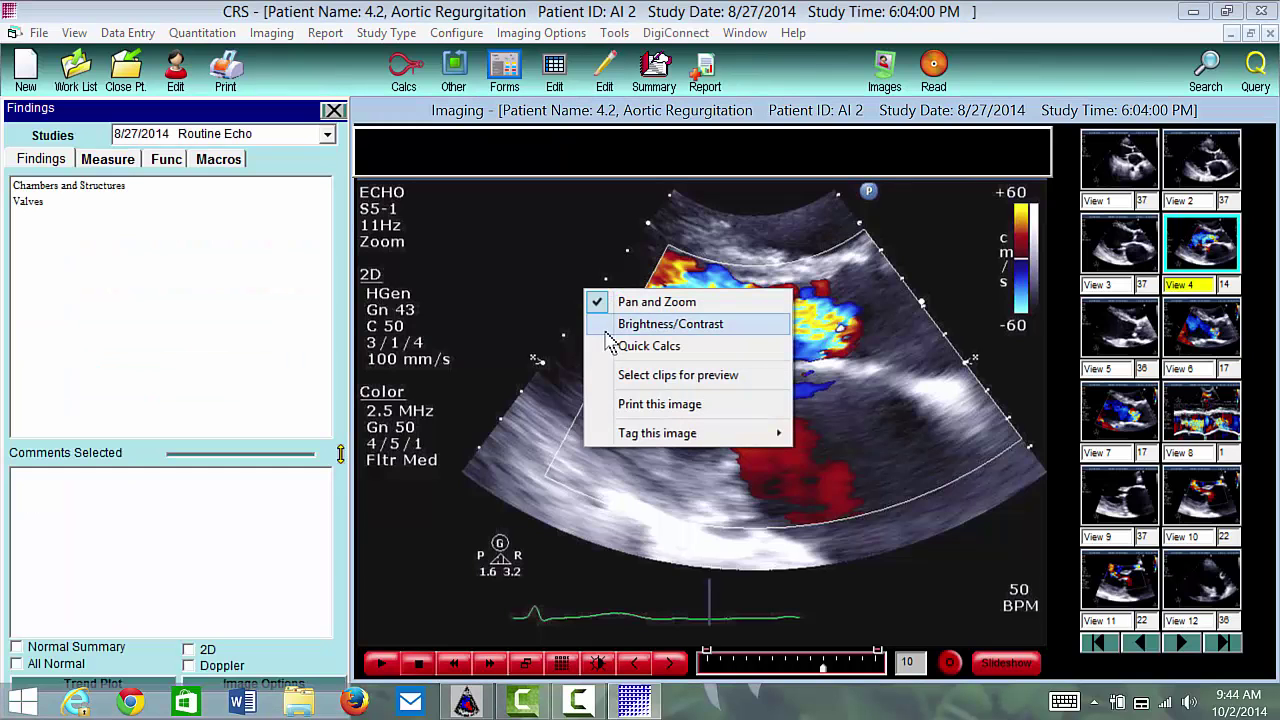
click(636, 346)
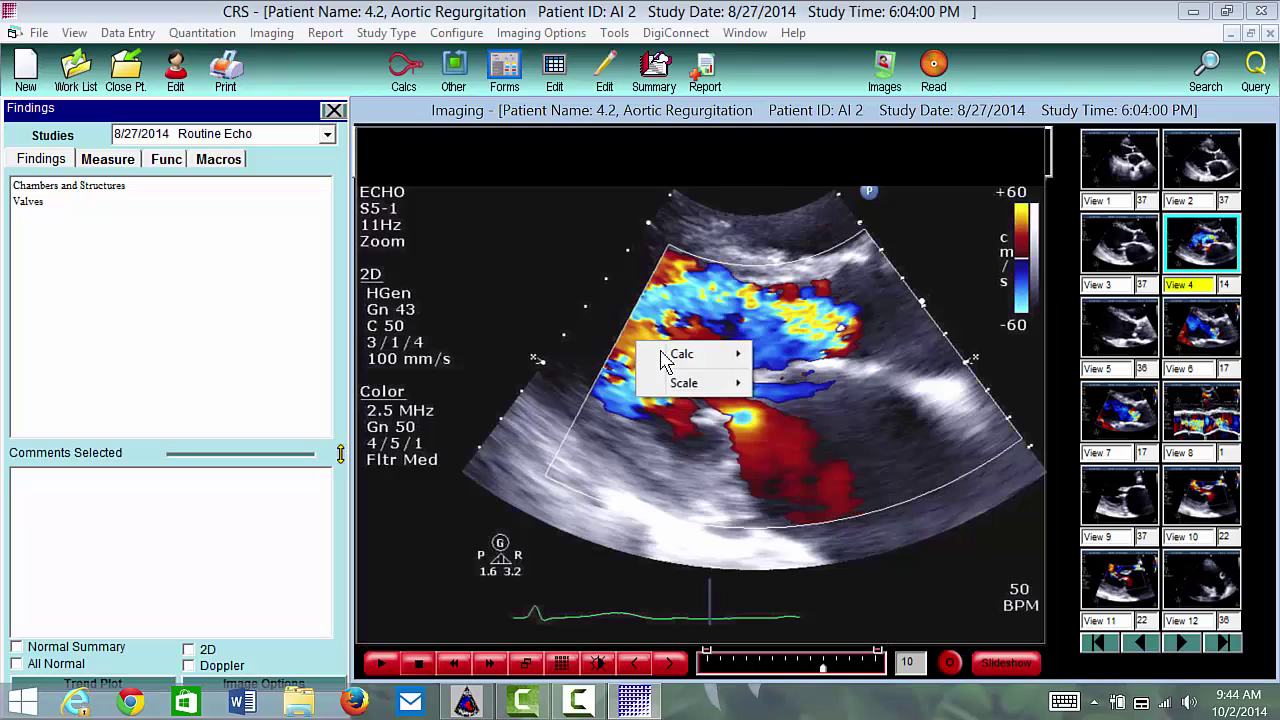
click(540, 355)
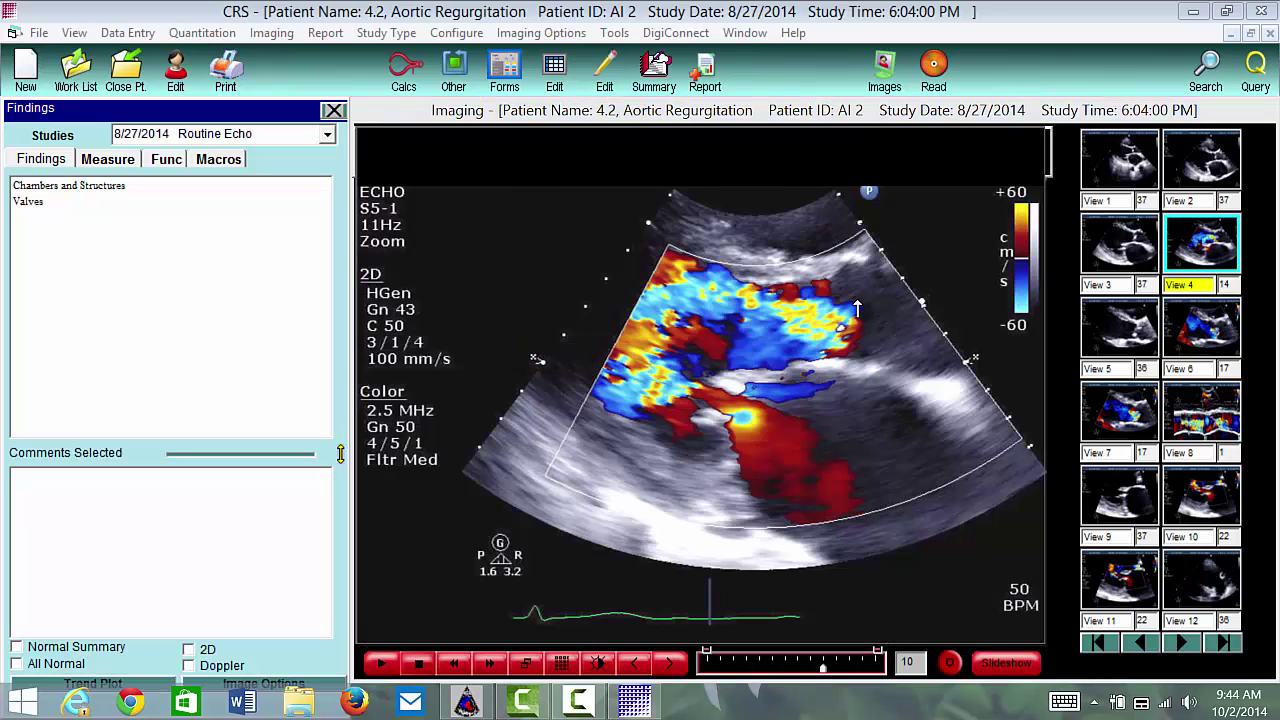
drag(838, 330, 841, 360)
Display the continuous-wave Doppler image in View 45.
click(1183, 642)
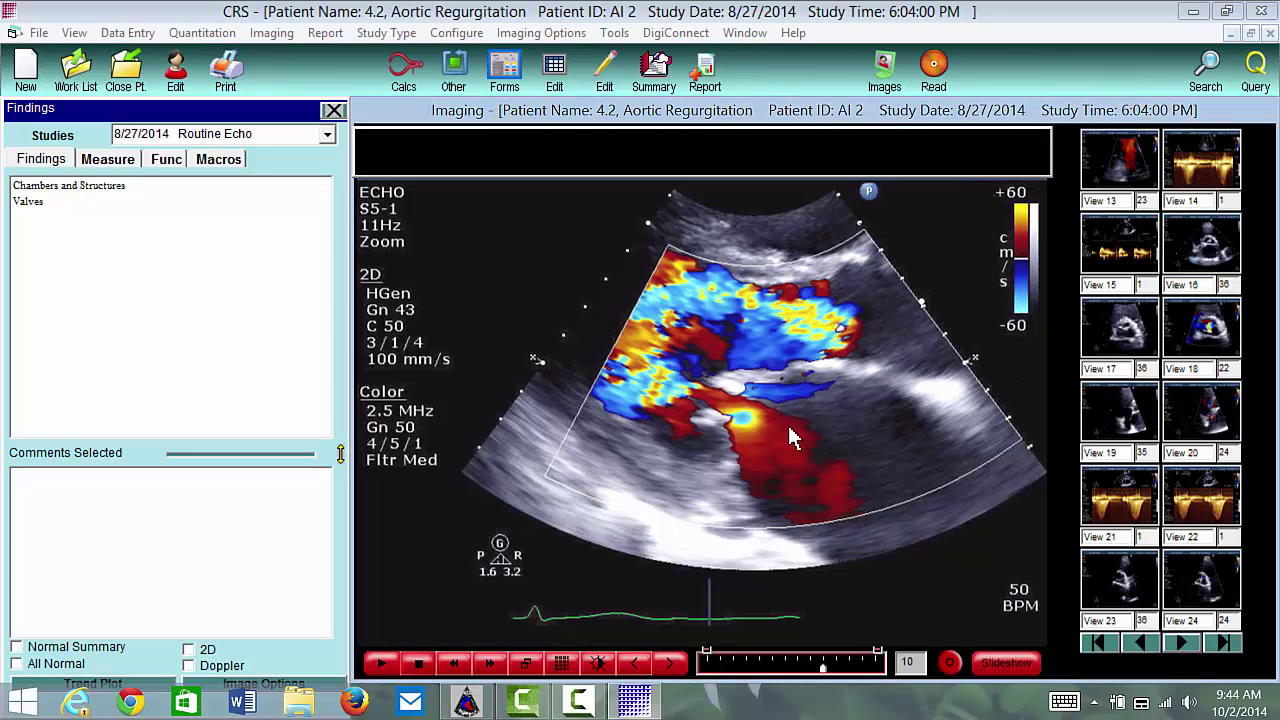
key(Page_Down)
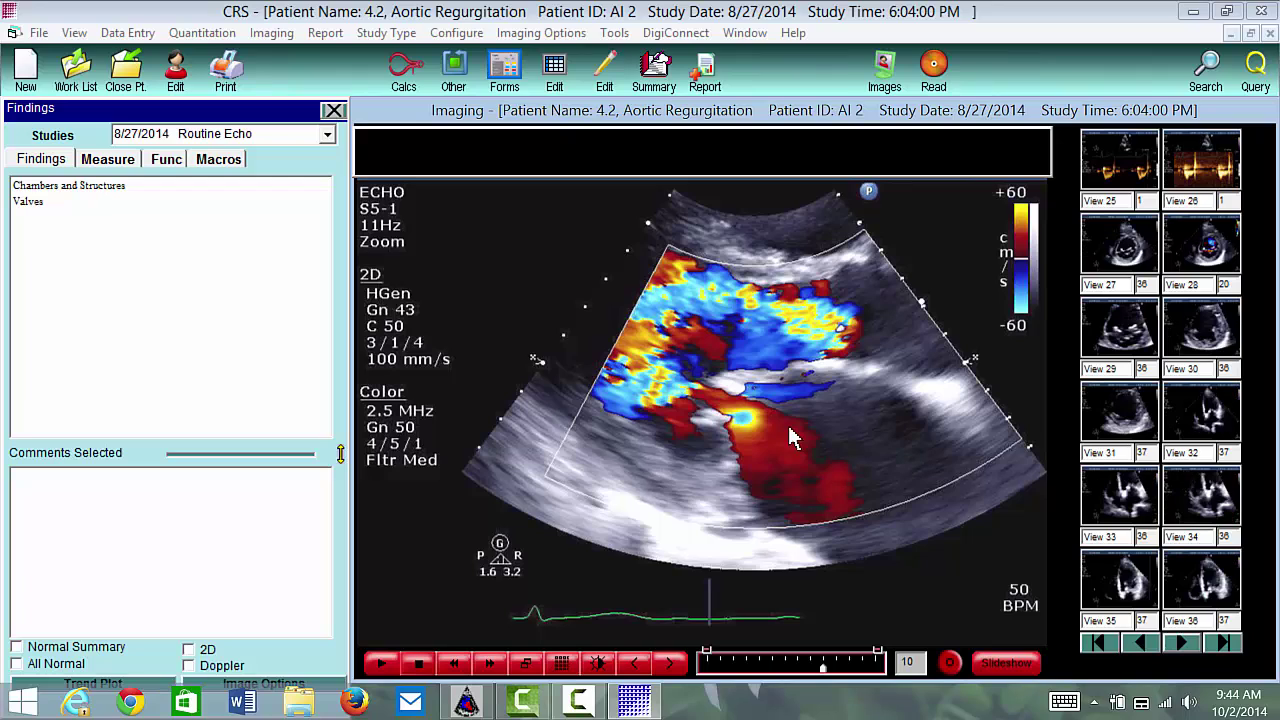
key(Page_Down)
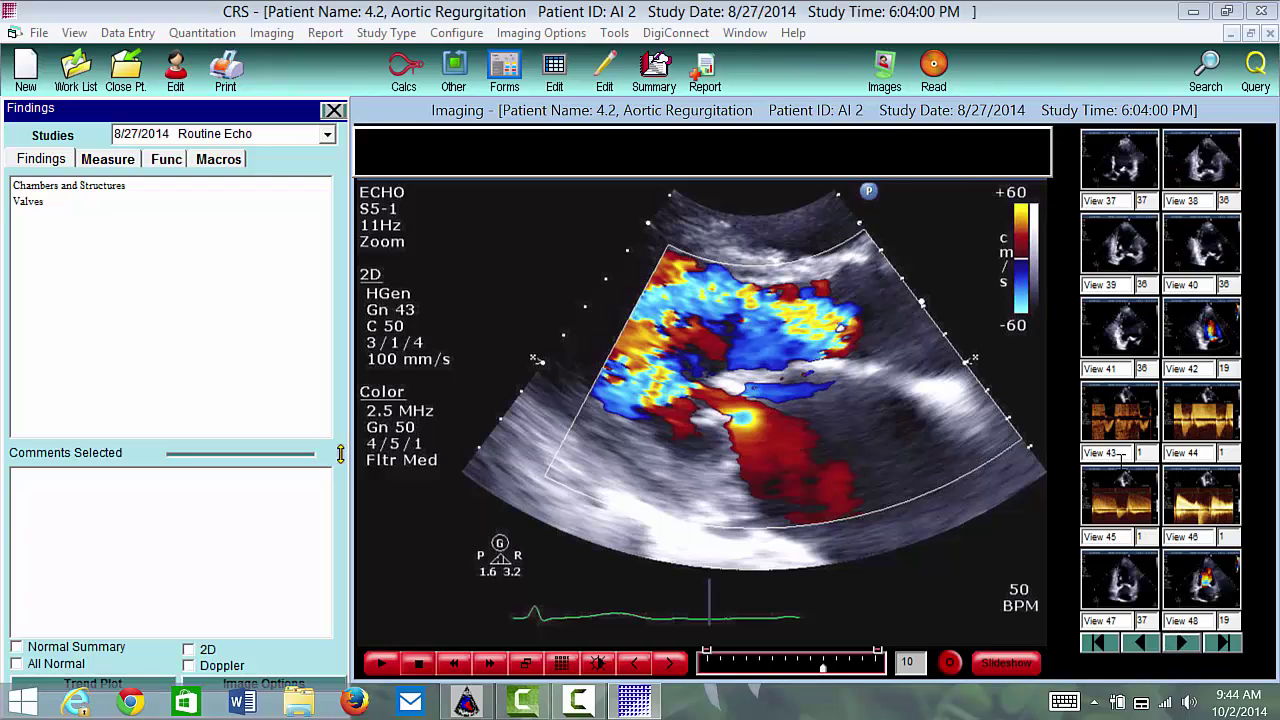
click(1118, 488)
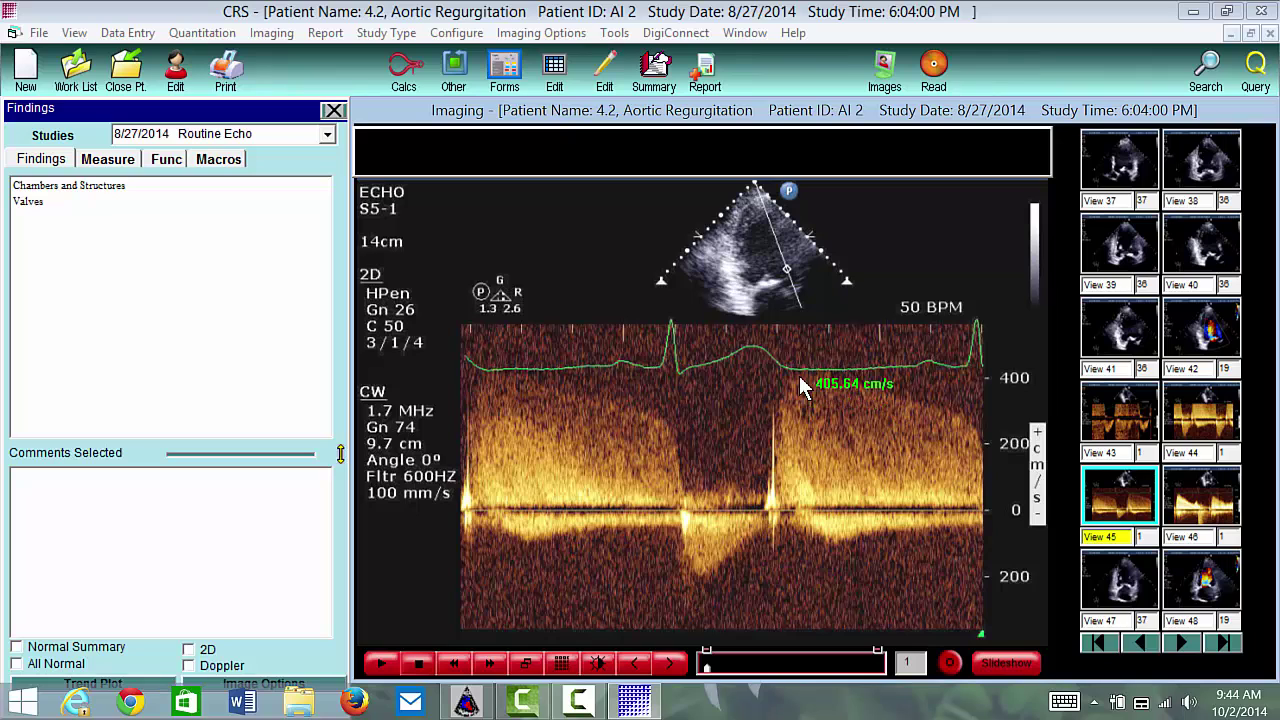
Measure the aortic valve pressure half time on View 45 by tracing the regurgitant Doppler curve and marking both slope points.
click(405, 67)
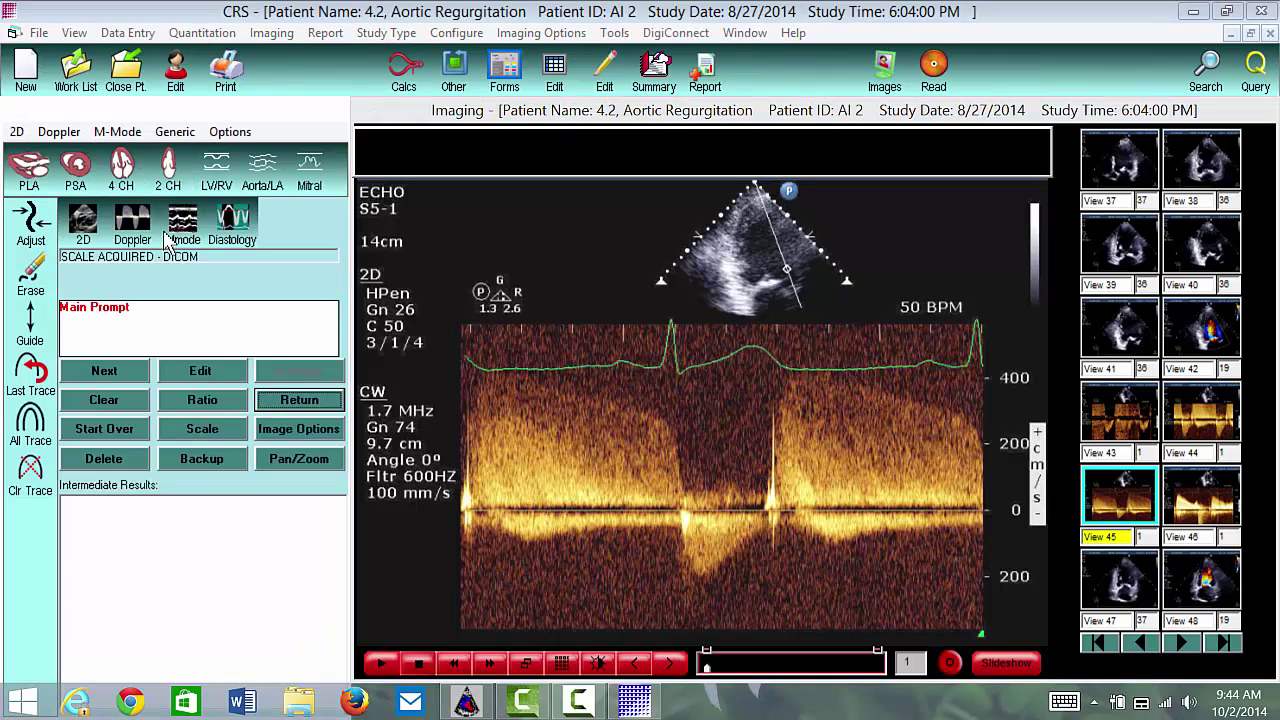
click(130, 230)
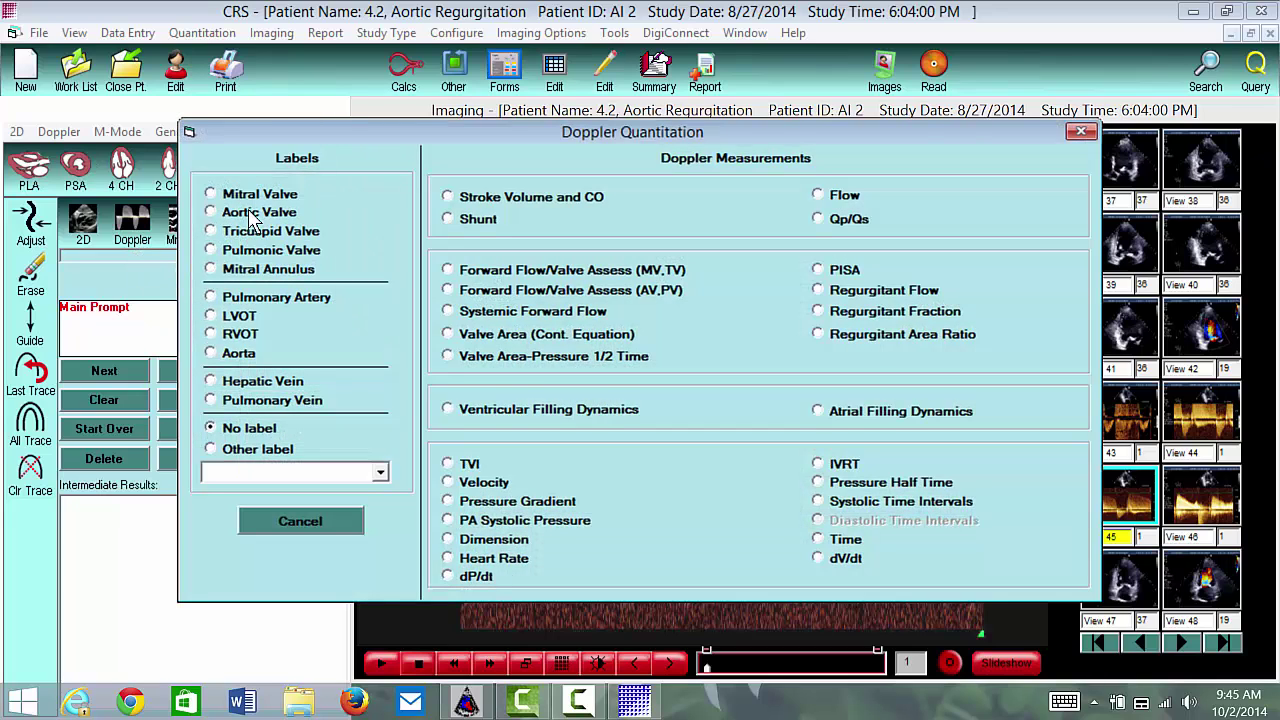
click(252, 214)
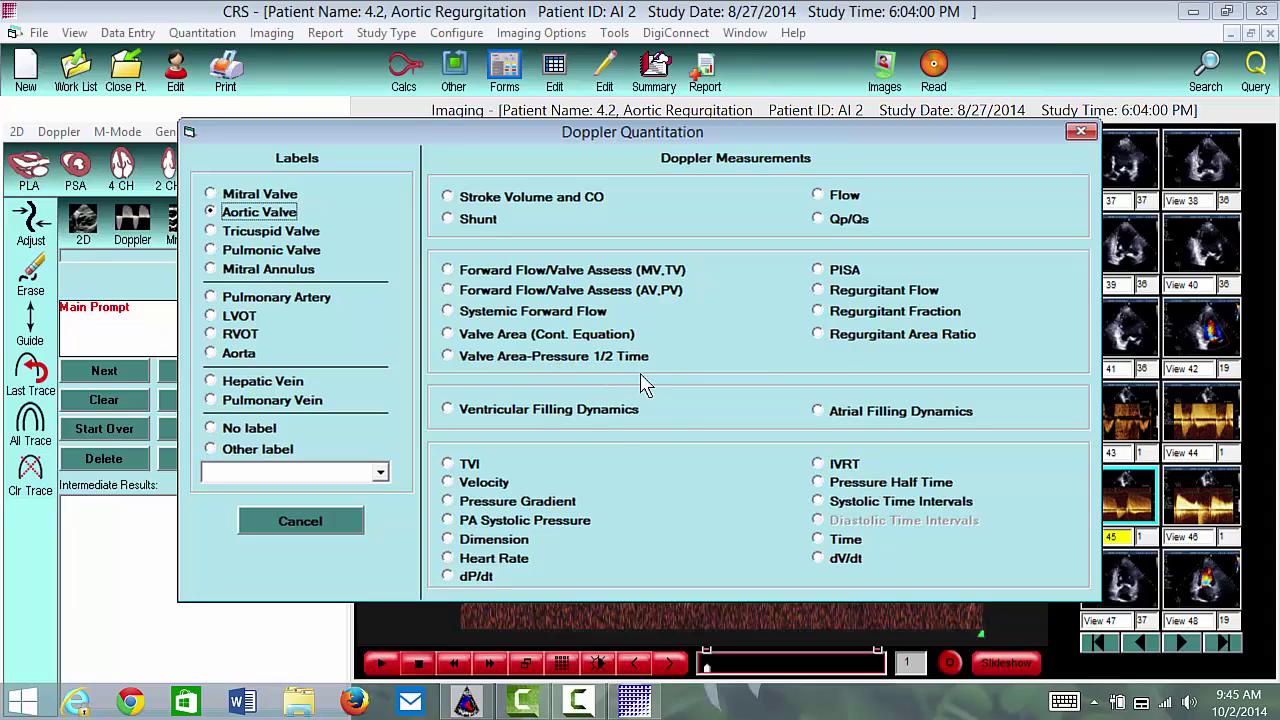
click(818, 483)
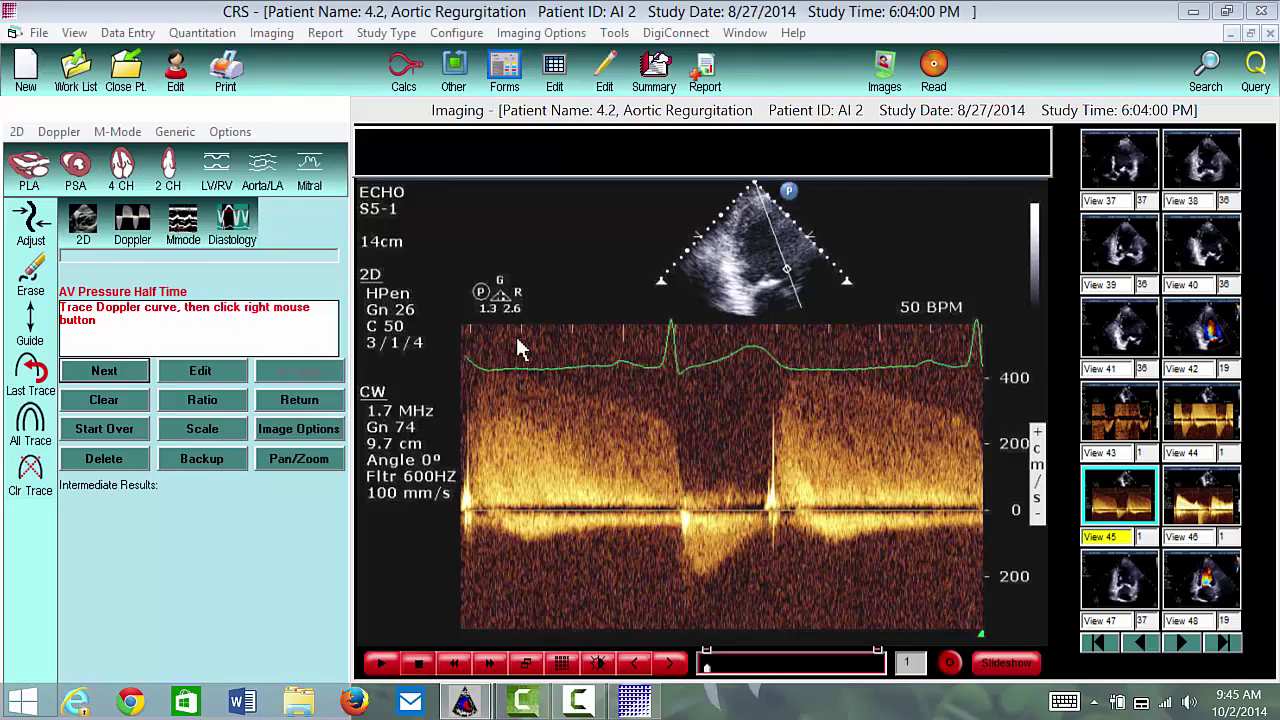
click(792, 368)
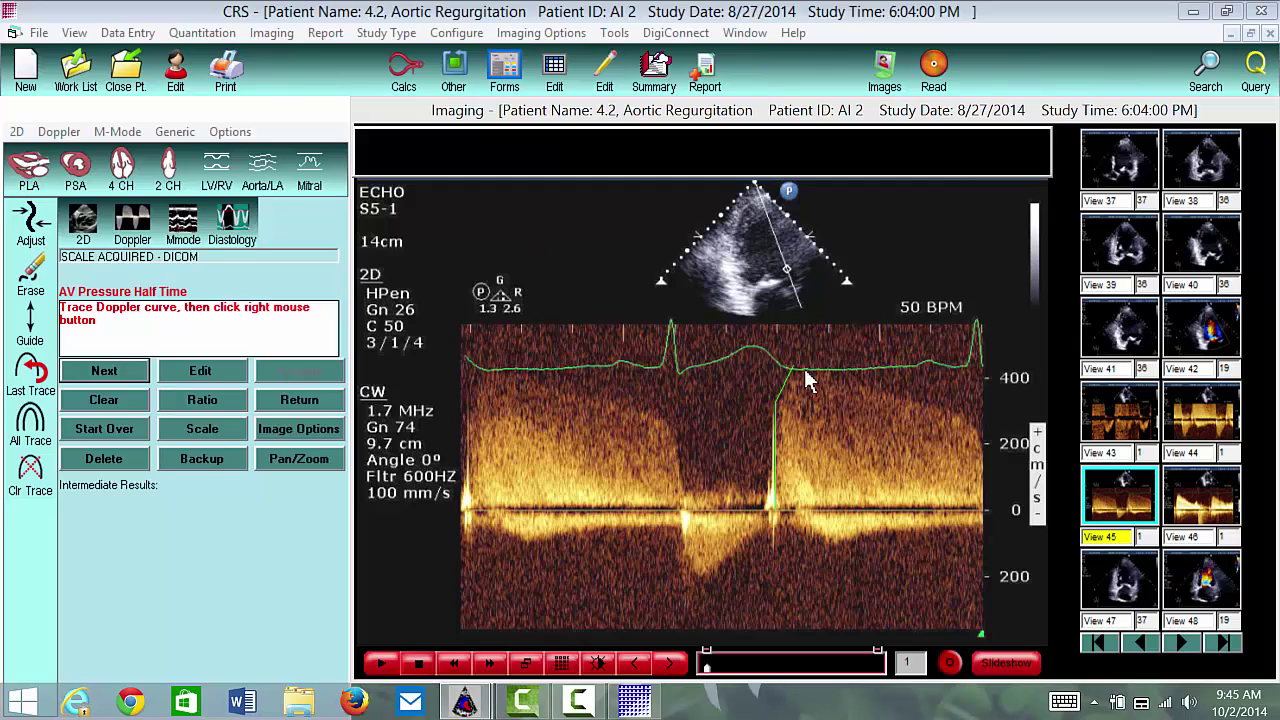
right_click(982, 500)
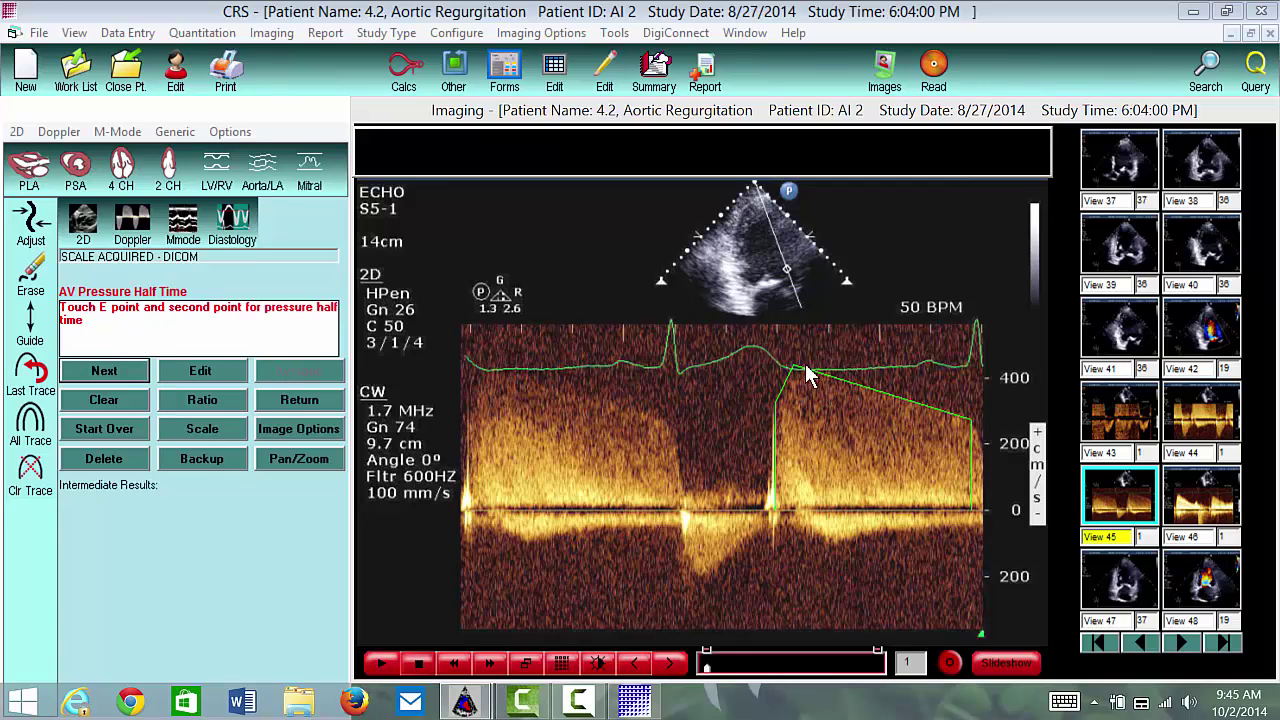
click(974, 428)
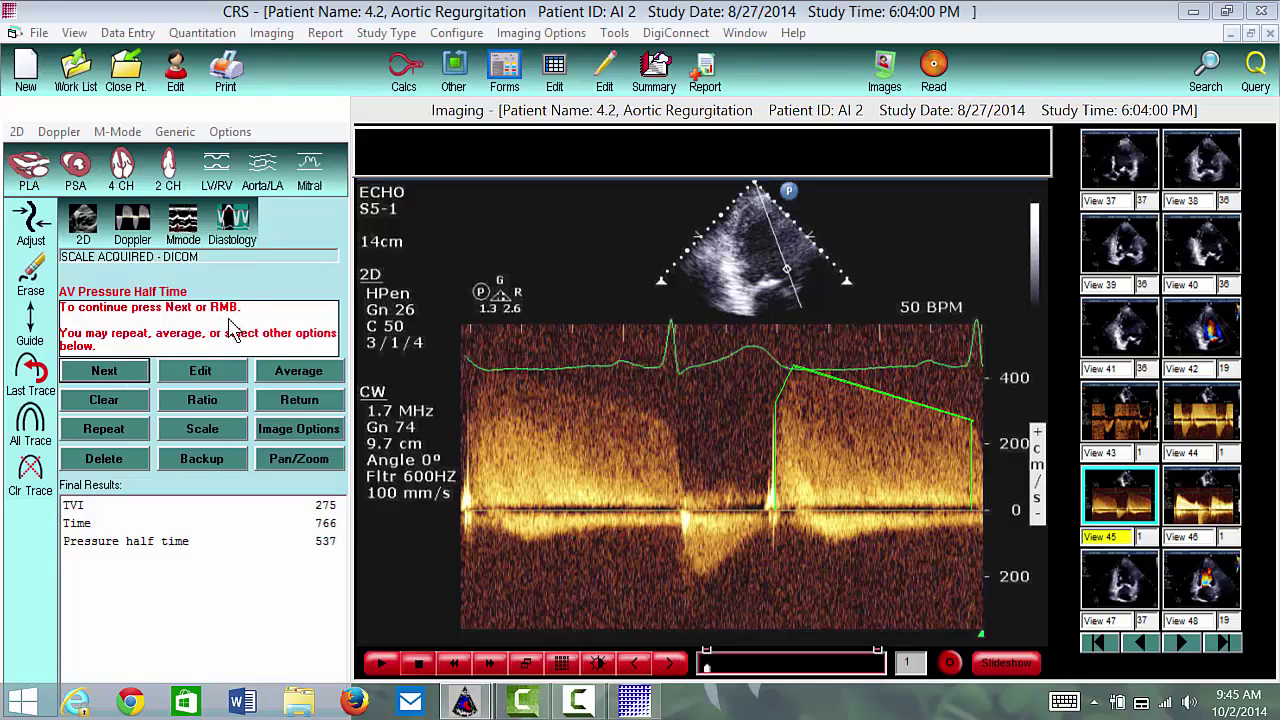
right_click(404, 181)
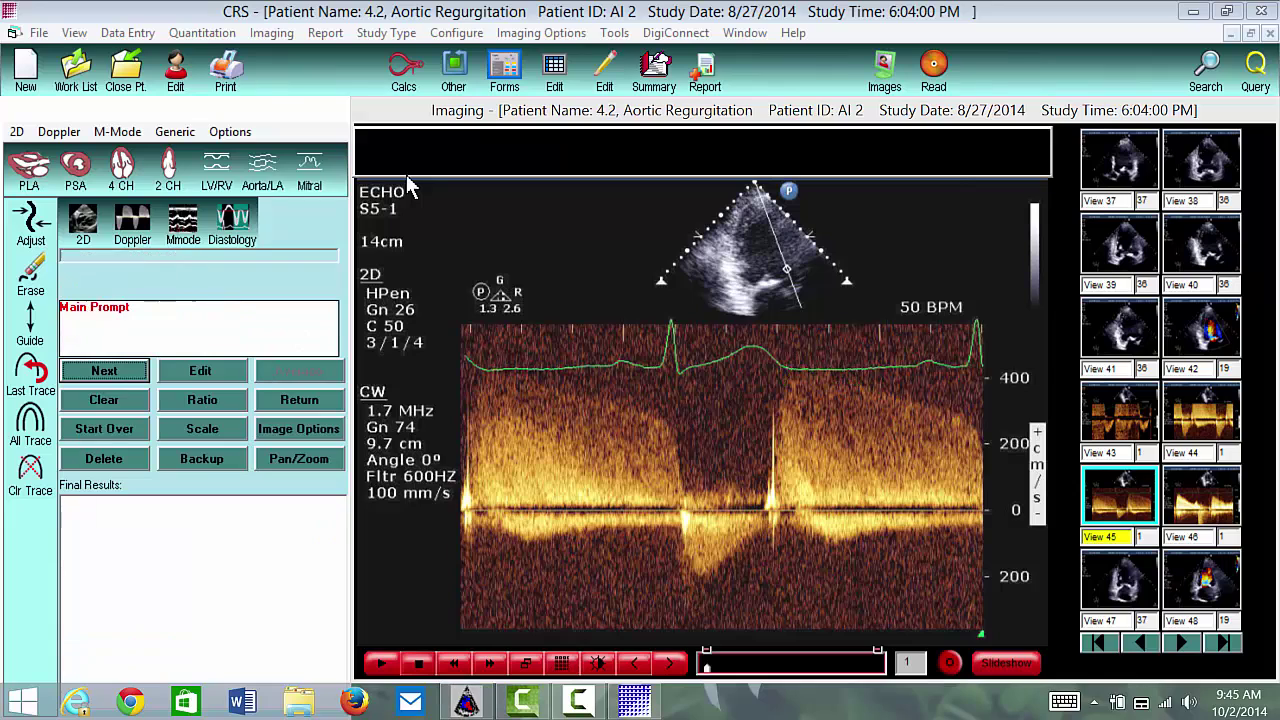
Display the continuous-wave Doppler image in View 83.
click(1186, 645)
click(1184, 644)
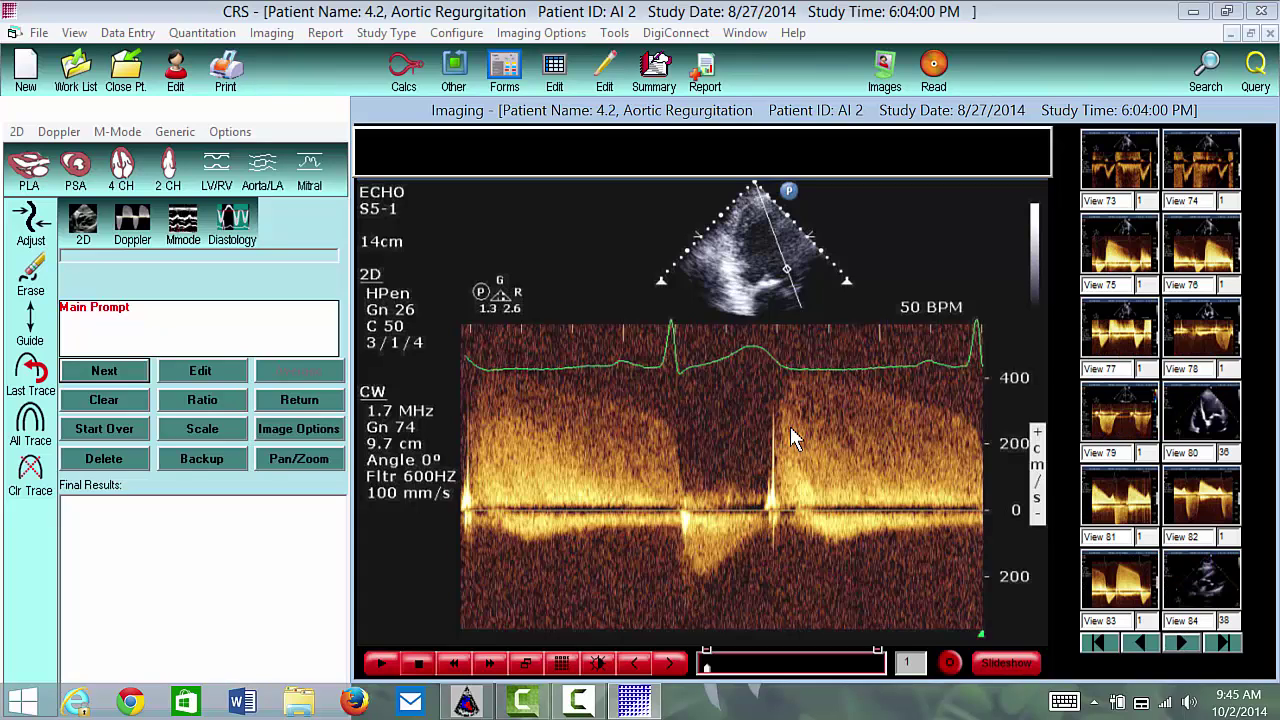
click(1145, 578)
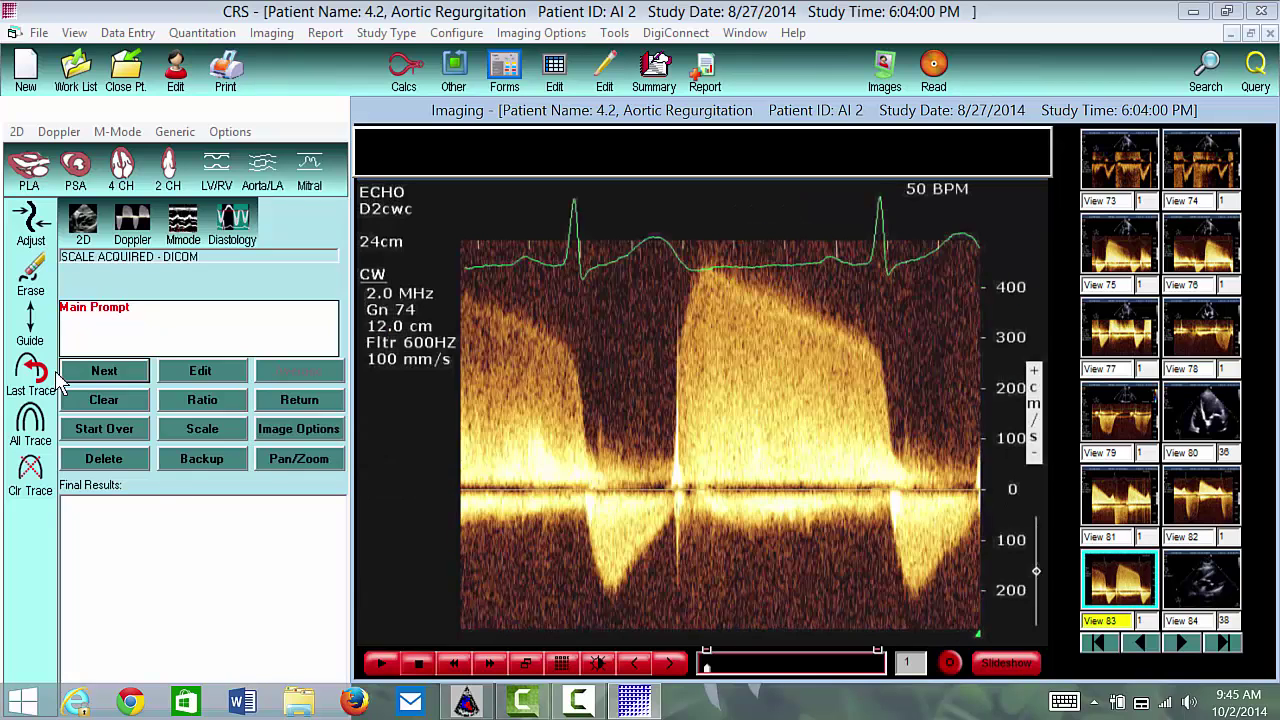
Measure the aortic valve pressure half time on View 83 from a traced regurgitant Doppler curve, and finish the calculation.
click(132, 222)
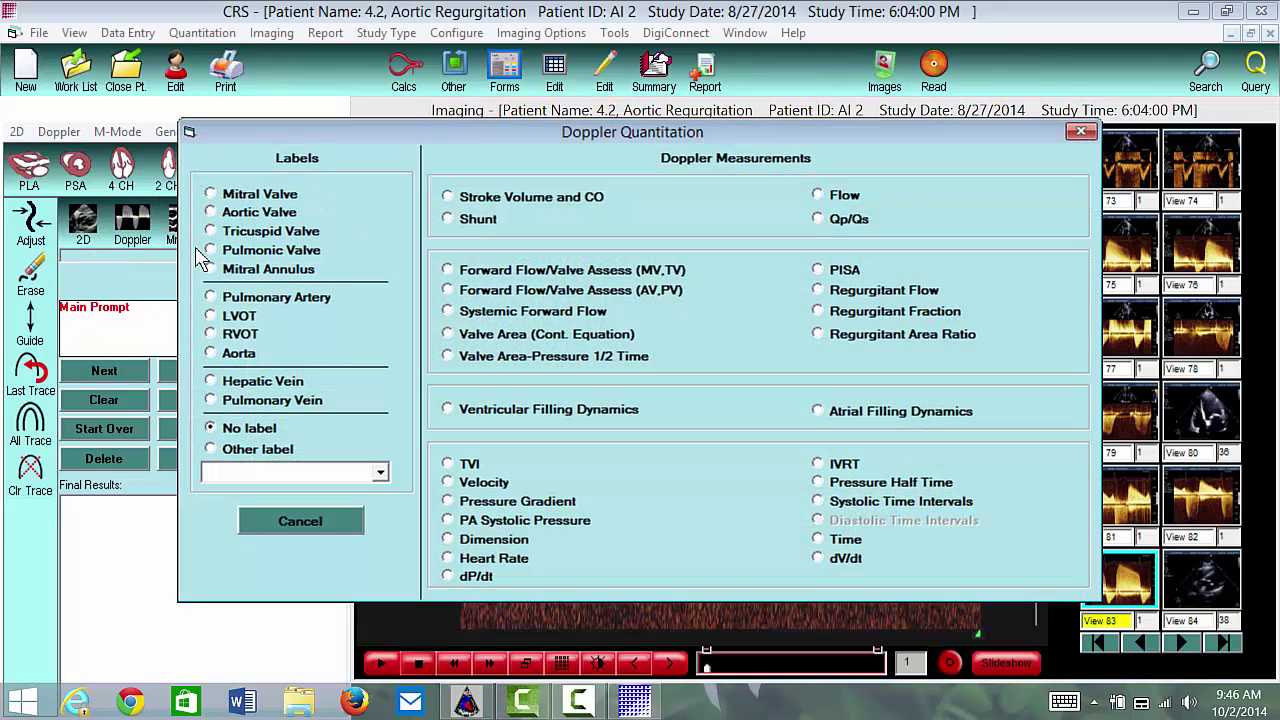
click(212, 213)
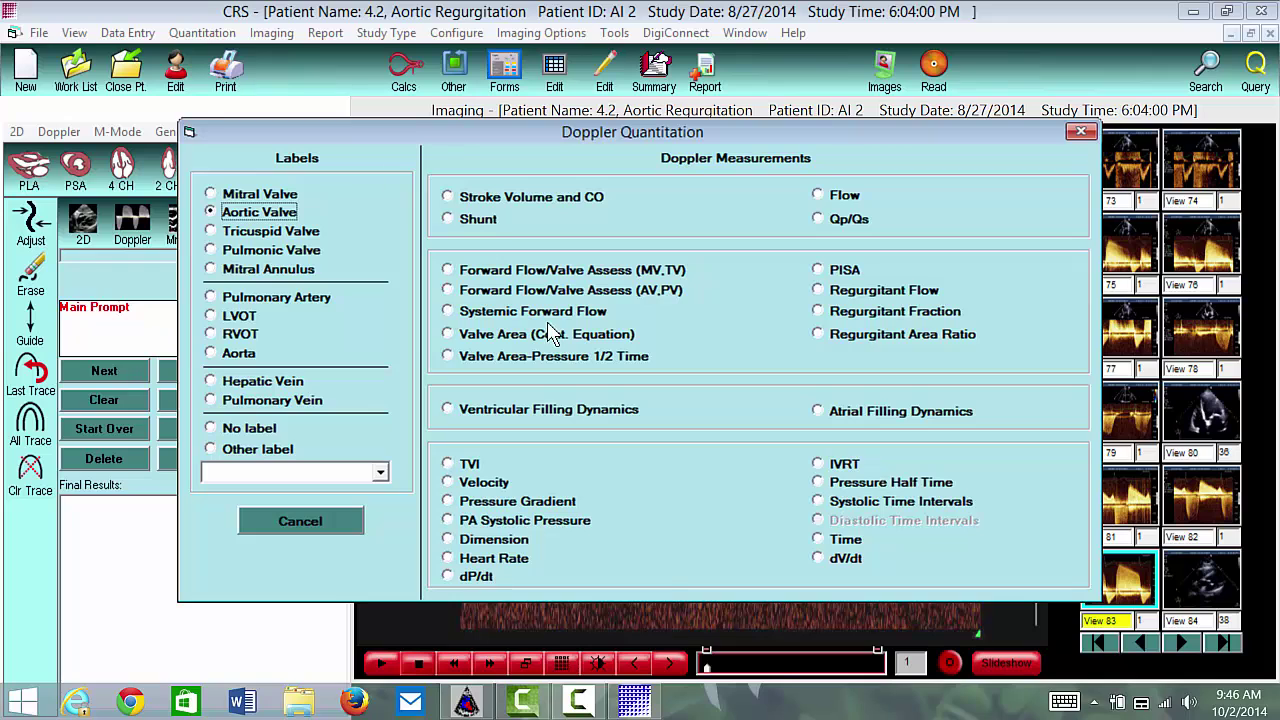
click(830, 483)
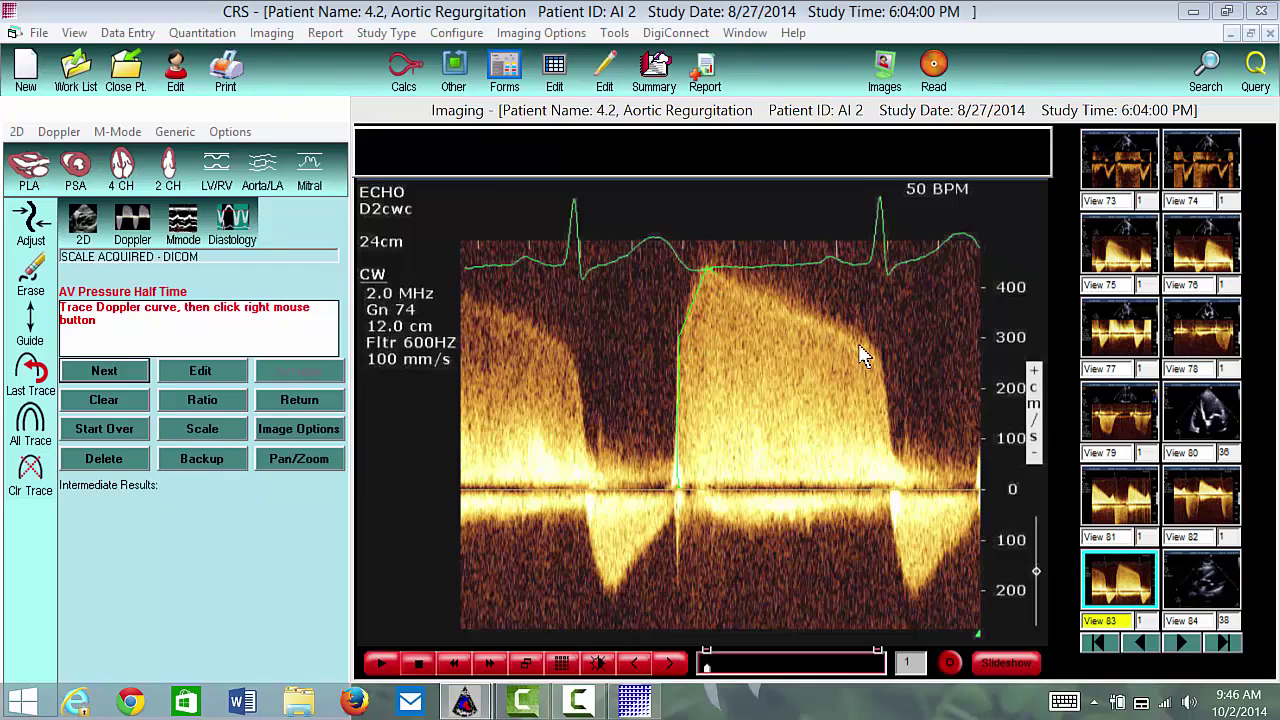
click(892, 455)
right_click(597, 315)
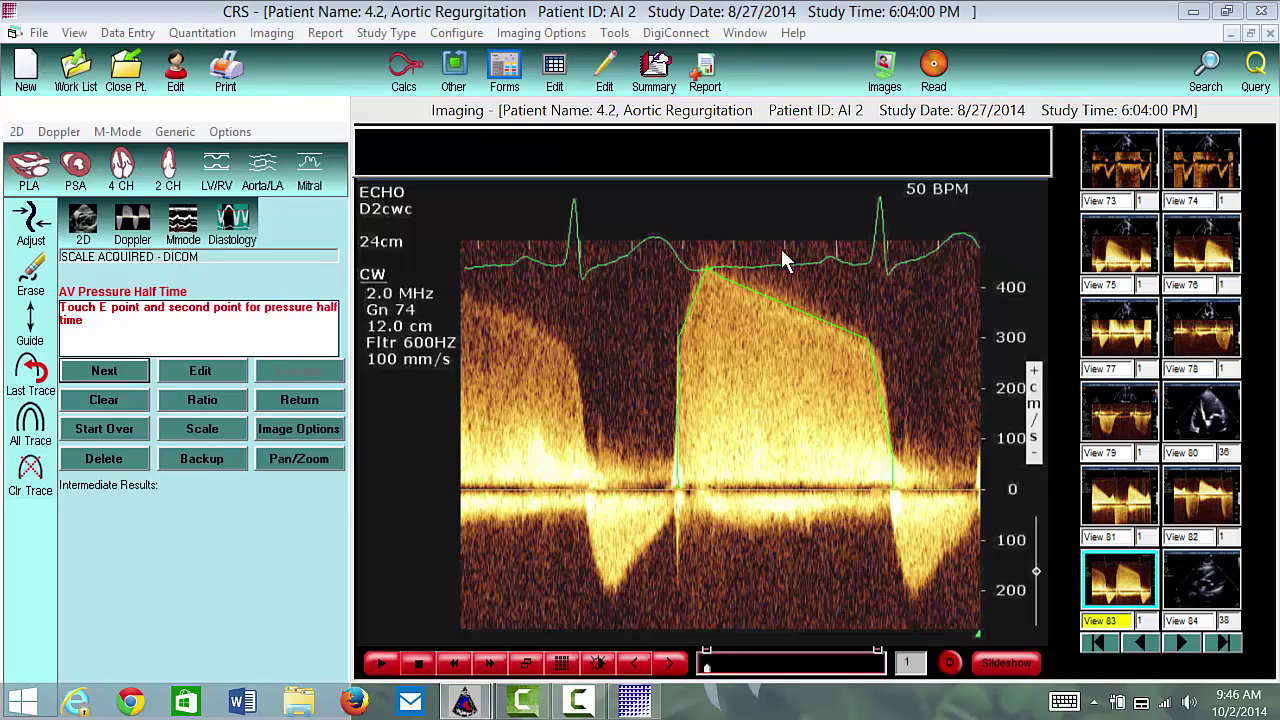
click(705, 270)
click(870, 339)
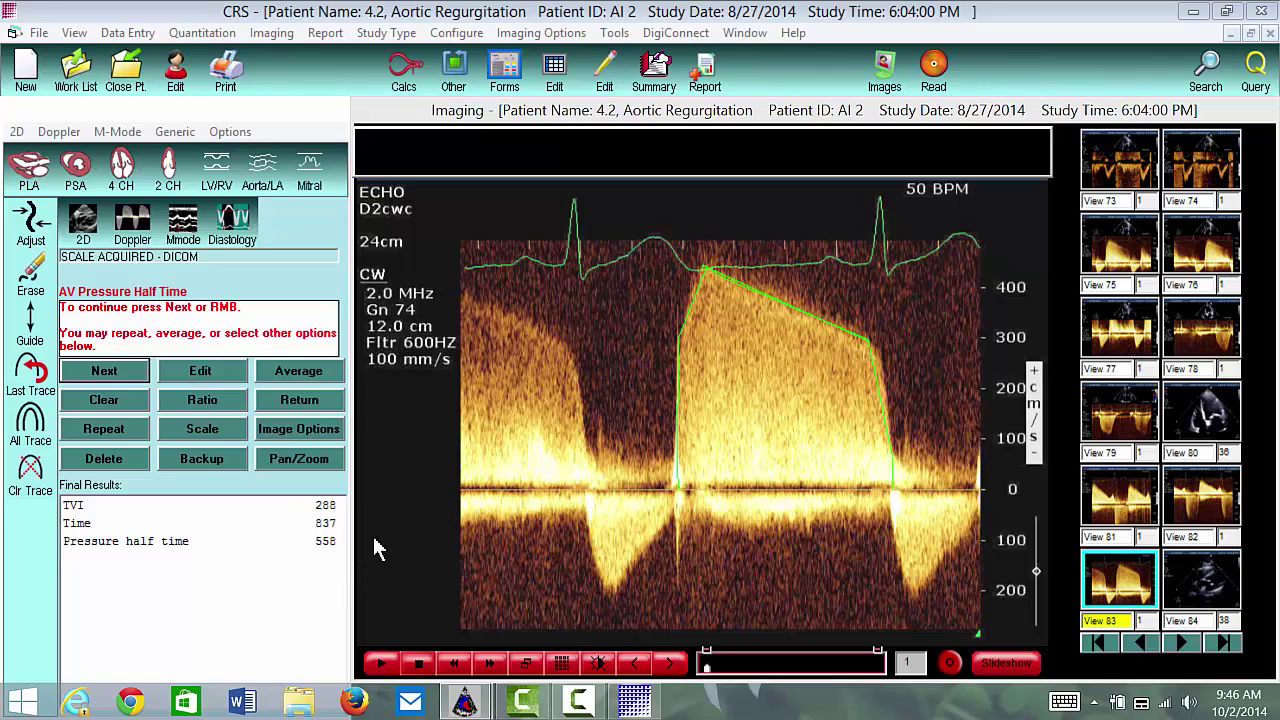
right_click(436, 245)
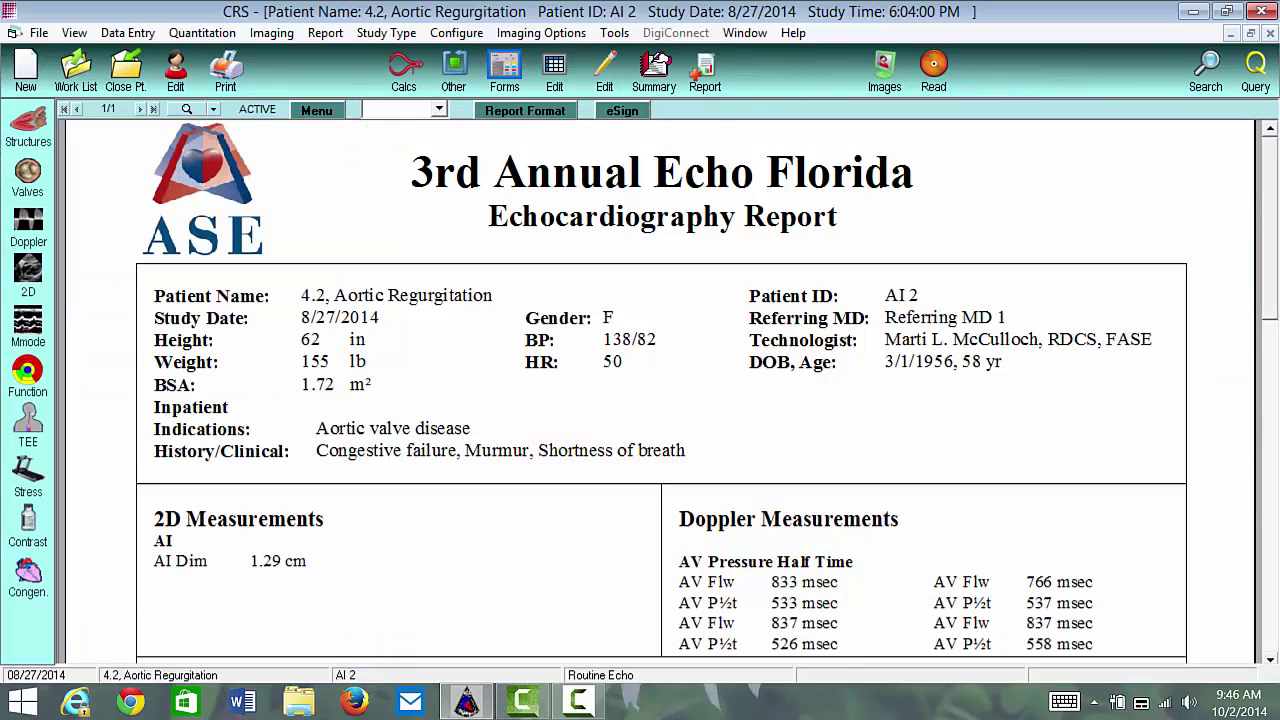
Examine the report's Doppler results and the individual AV Pressure Half Time measurements in the measurement editor, and exit the editor.
drag(1268, 240, 1276, 306)
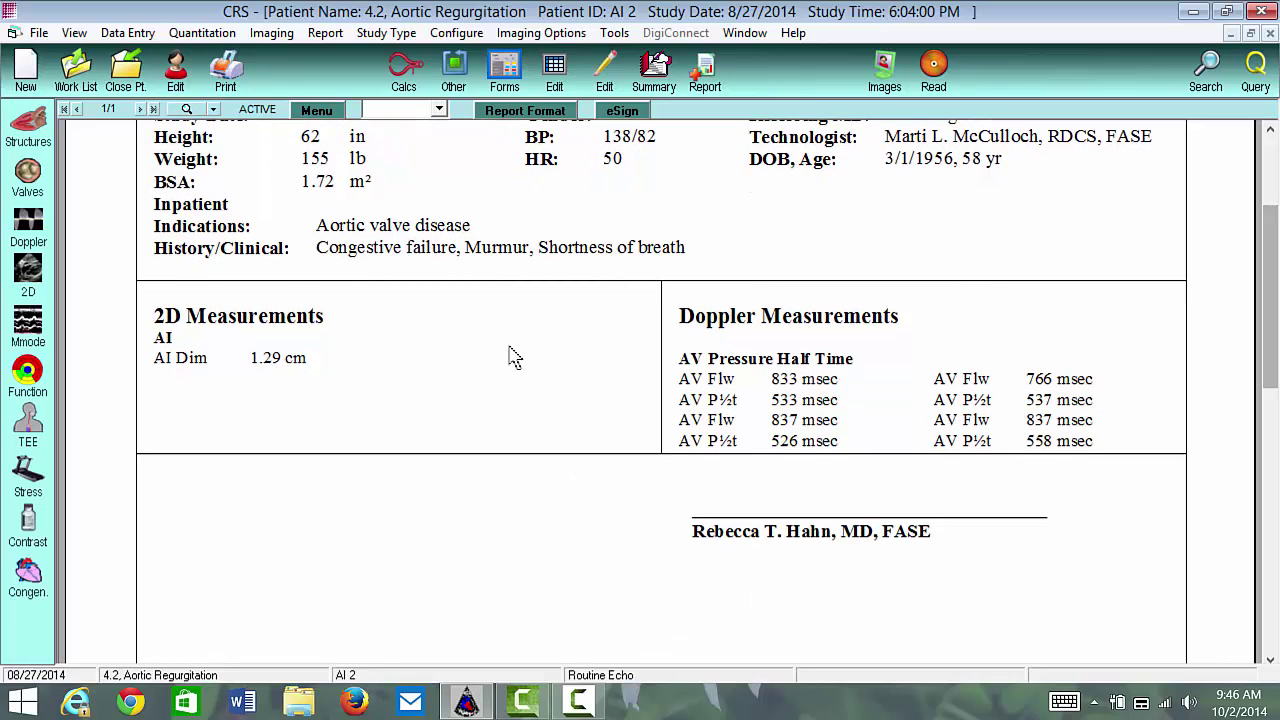
click(554, 68)
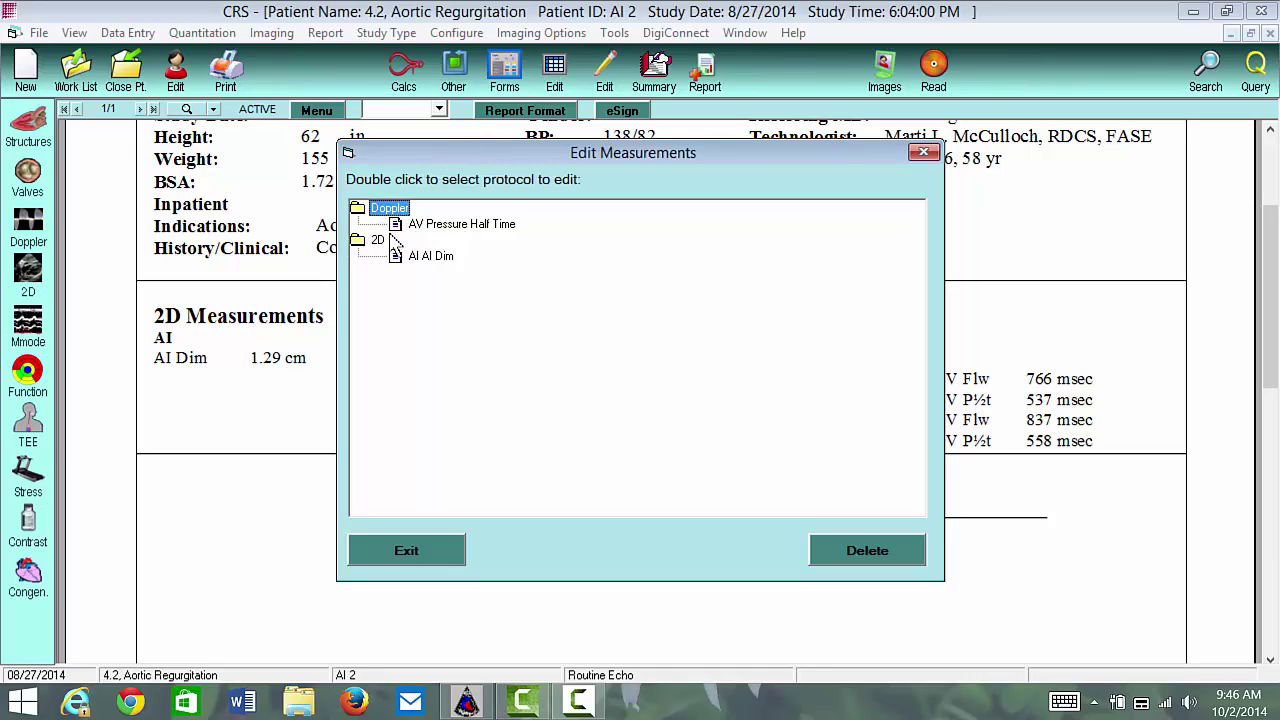
click(462, 225)
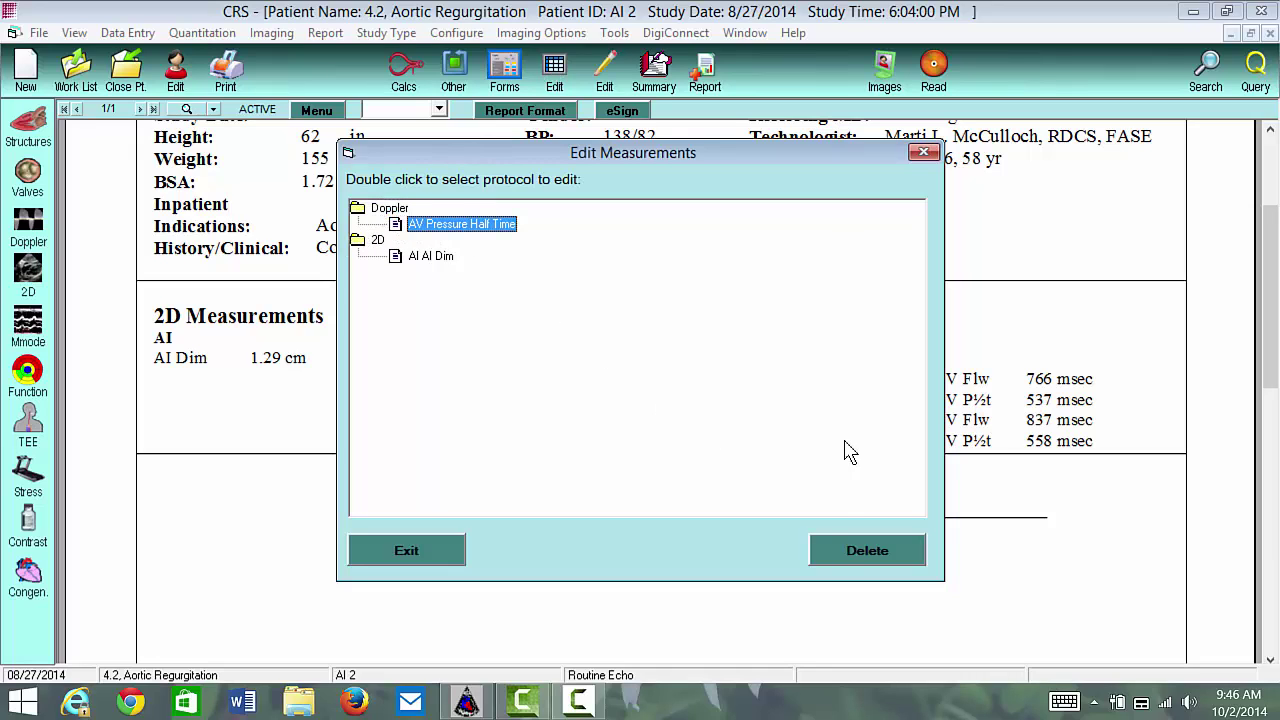
click(298, 160)
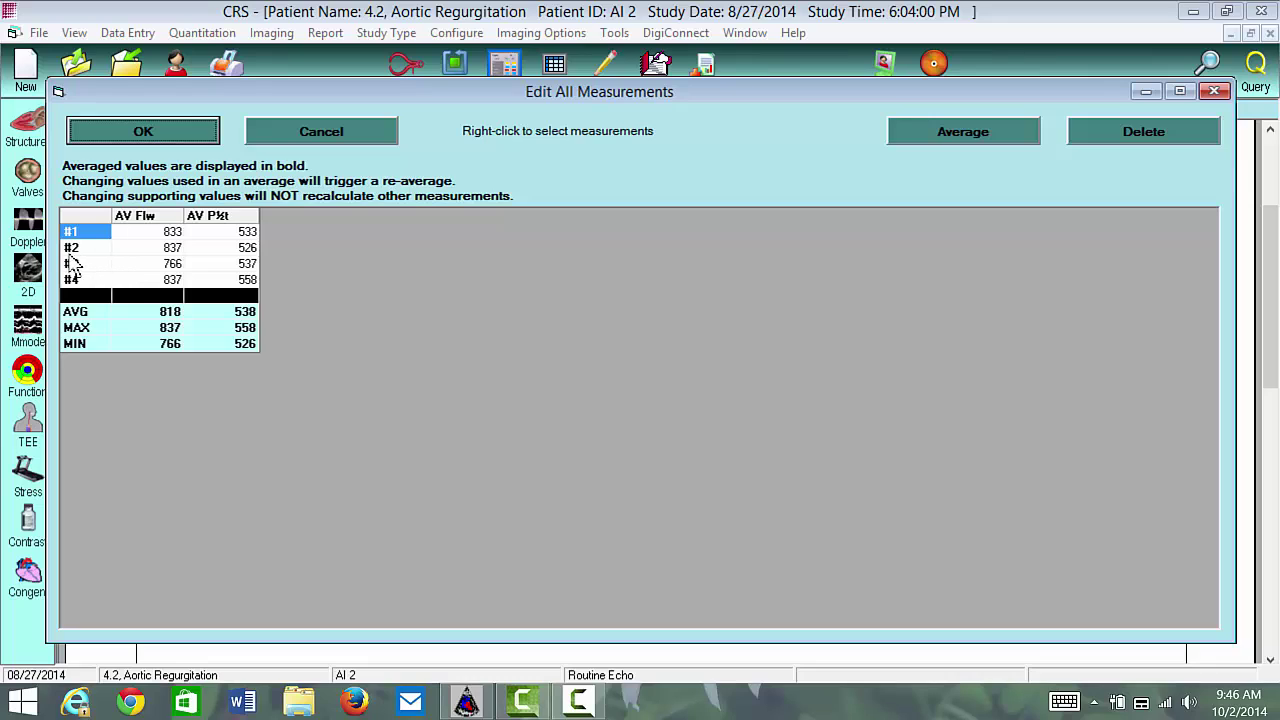
click(162, 264)
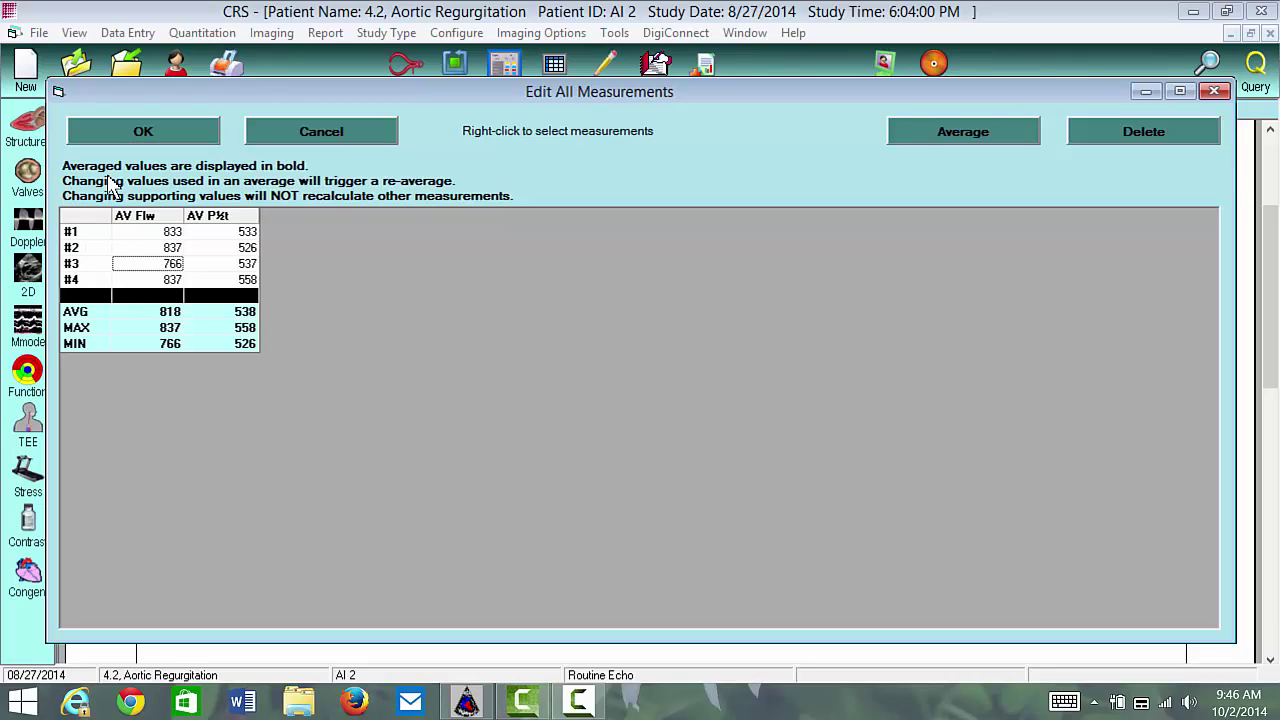
click(1105, 128)
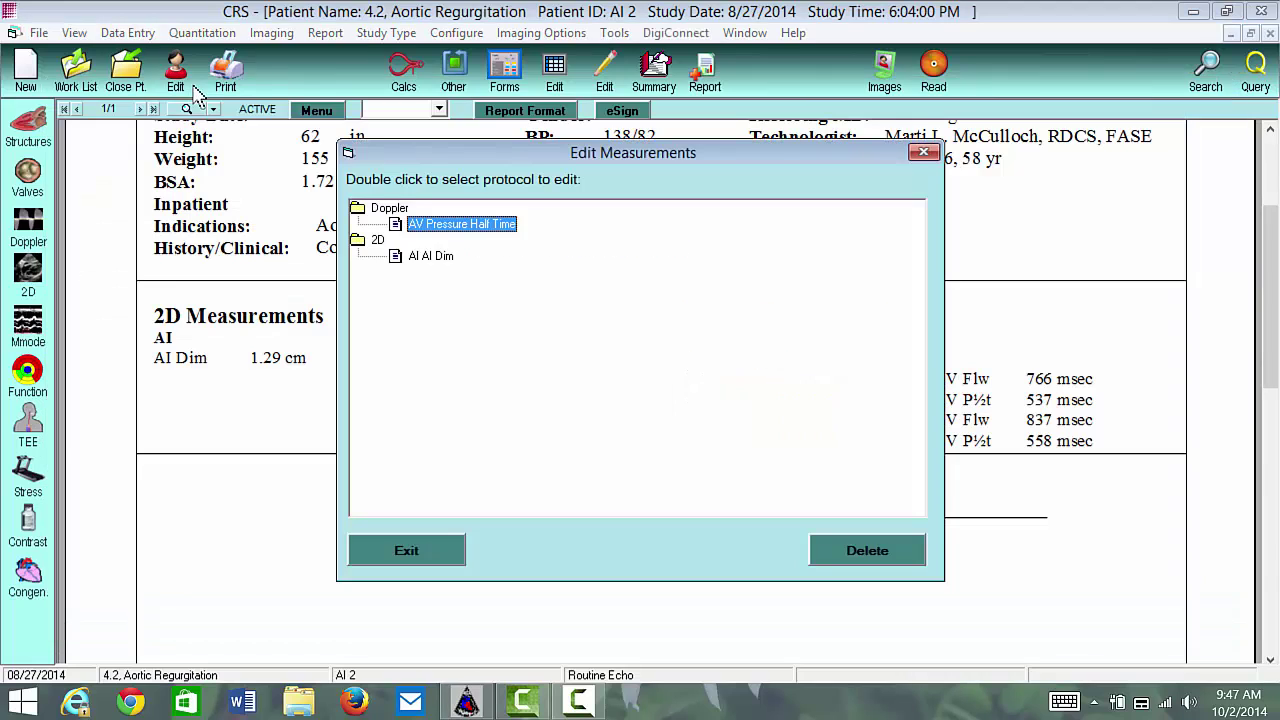
click(392, 540)
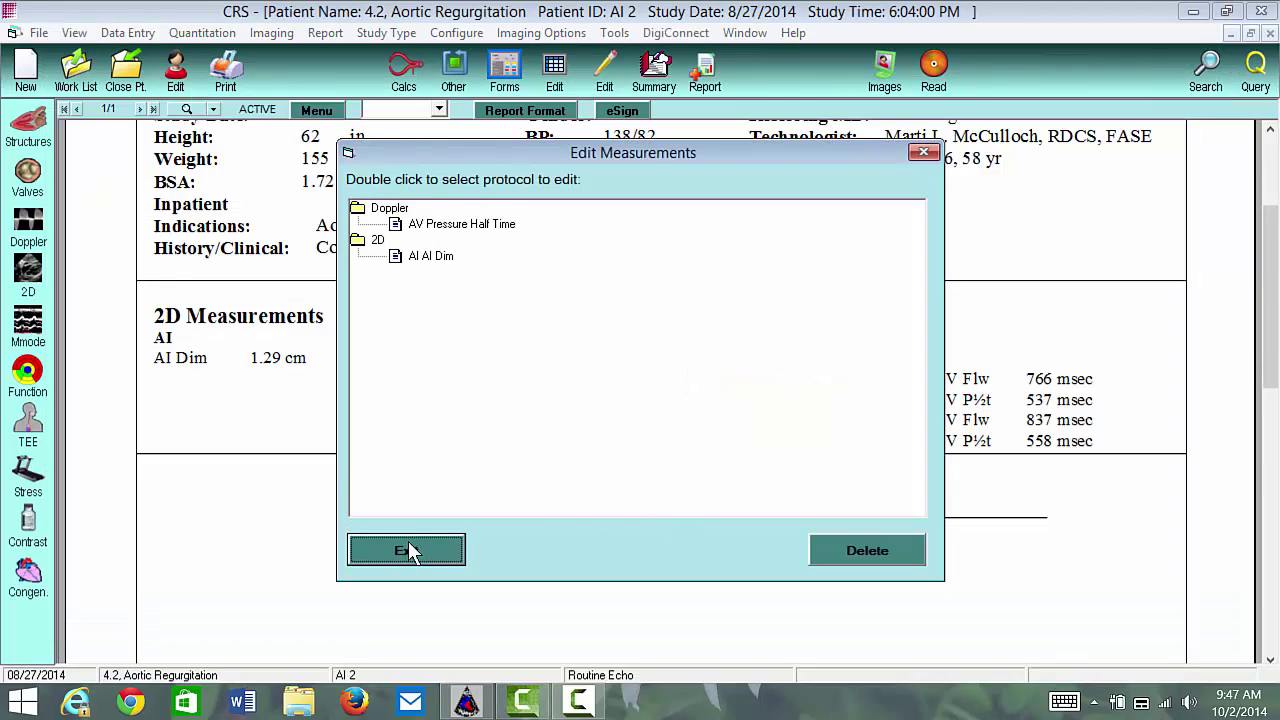